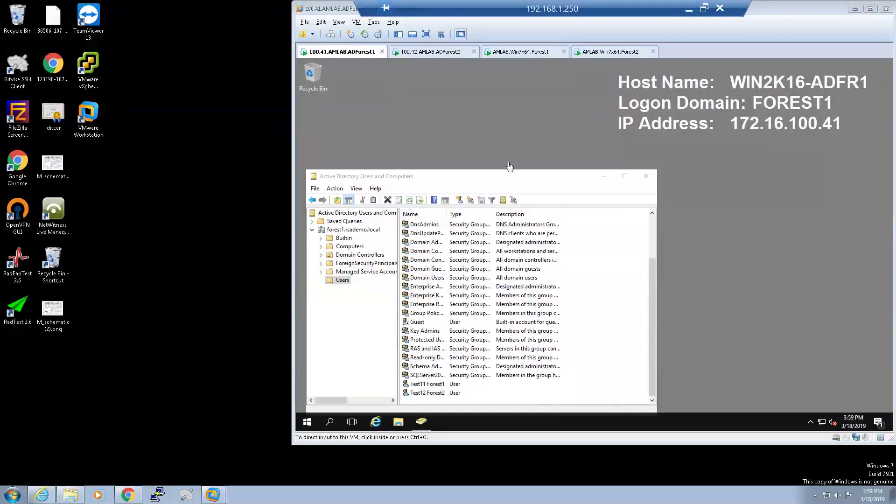
Check the Forest1 and Forest2 test users in ADUC, then go to the Win7 Forest1 VM console.
left_click(438, 386)
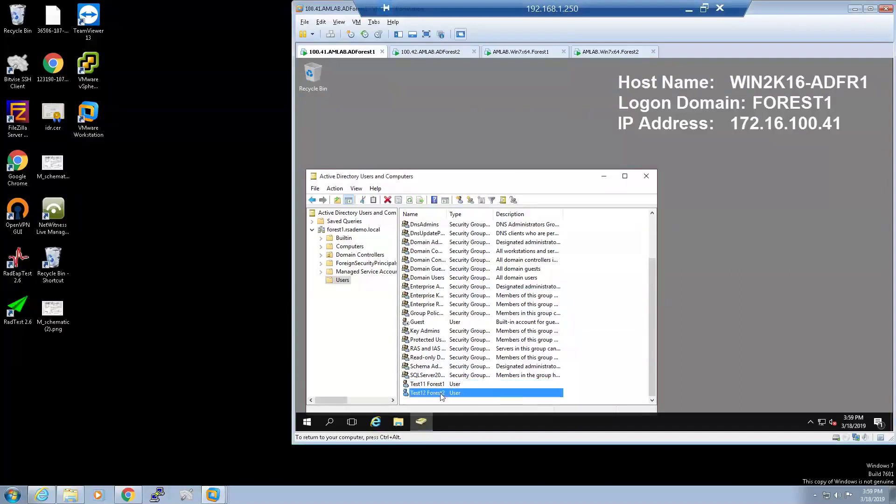
left_click(442, 55)
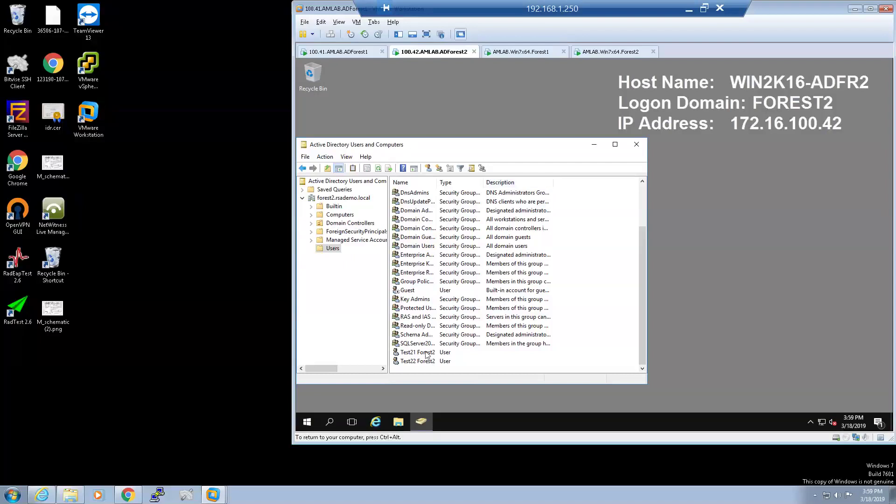
left_click(425, 353)
left_click(420, 361)
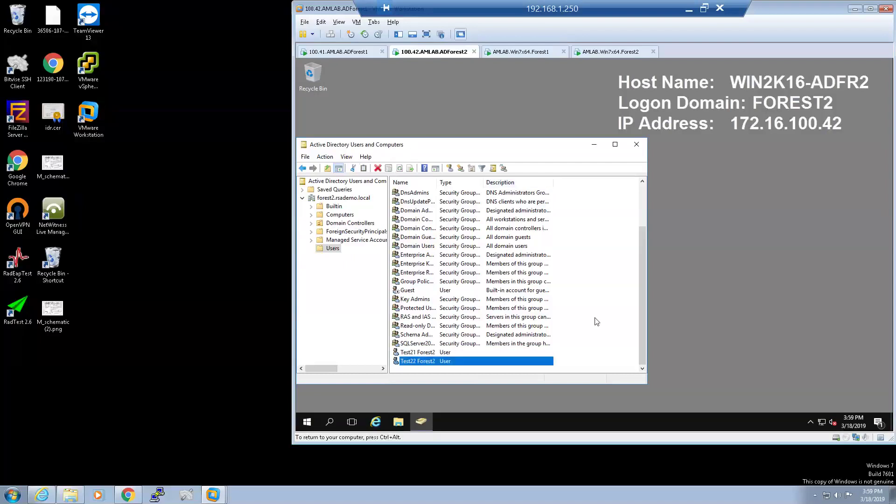
left_click(526, 52)
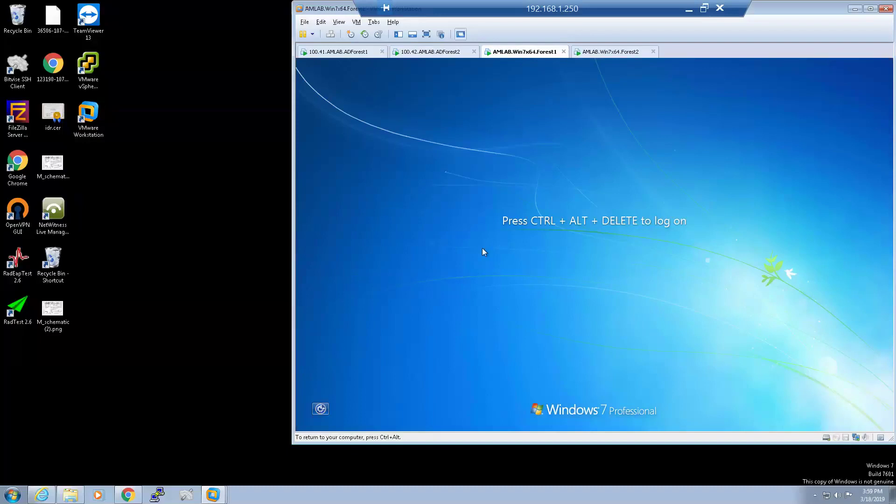
Log on to the Windows 7 Forest1 VM as FOREST1\test11 using the SecurID passcode.
key("ctrl+alt+Insert")
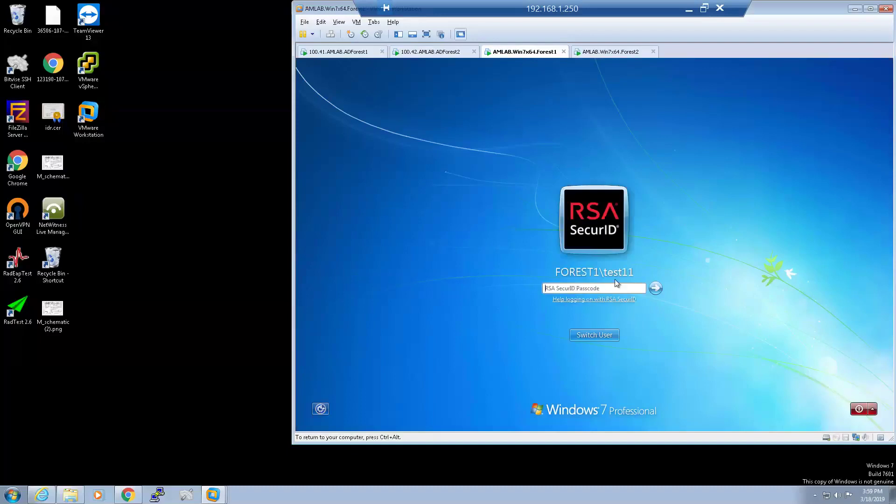
left_click(607, 292)
left_click(613, 290)
left_click(604, 290)
left_click(607, 289)
type("••••••••••")
key("Return")
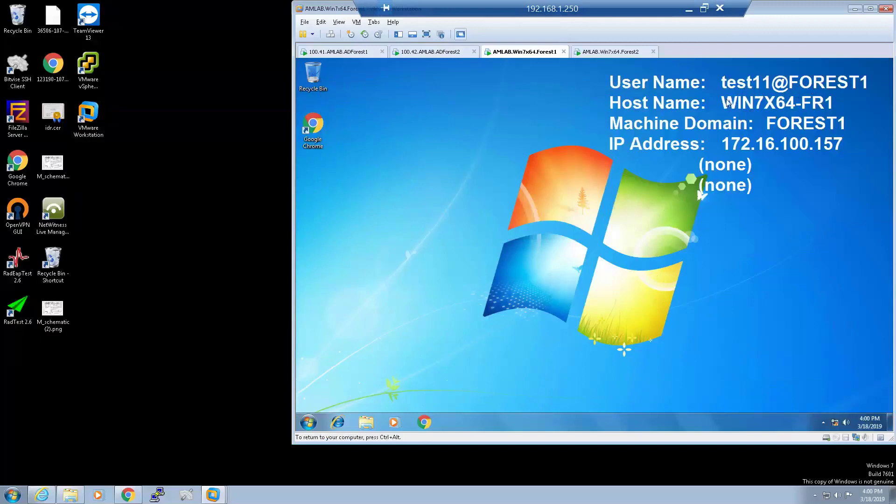
Log the FOREST1\test11 user off the Windows 7 Forest1 VM.
left_click(308, 423)
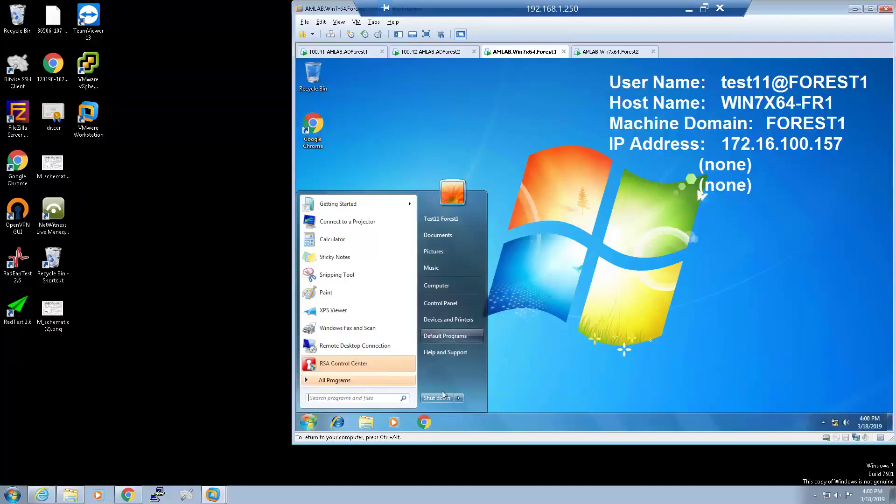
left_click(459, 398)
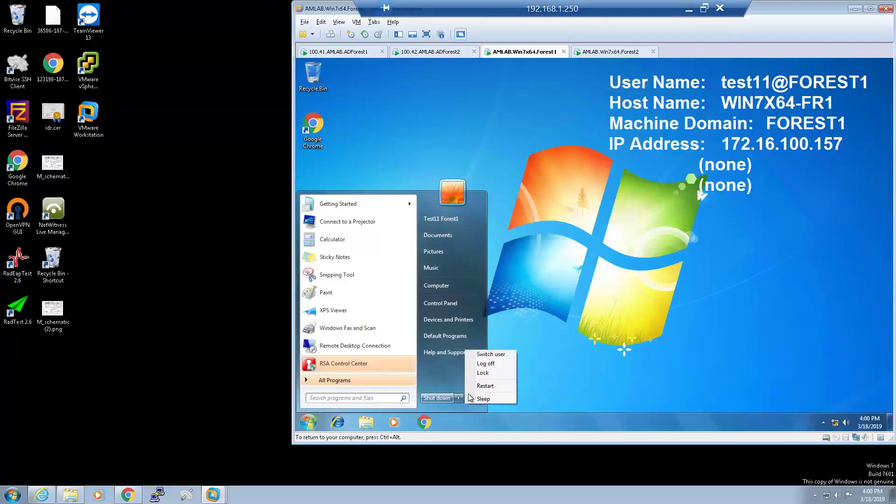
left_click(492, 364)
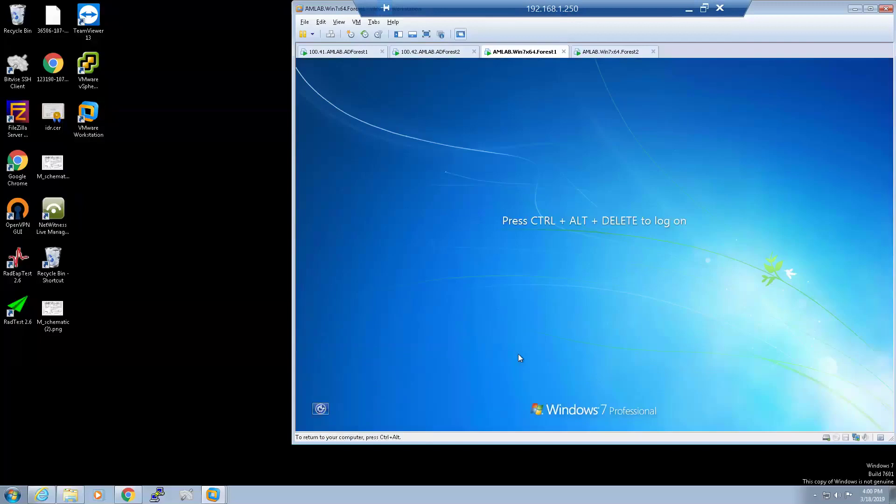
Log on as Other User forest2\test22 with a SecurID passcode.
key("ctrl+alt+Insert")
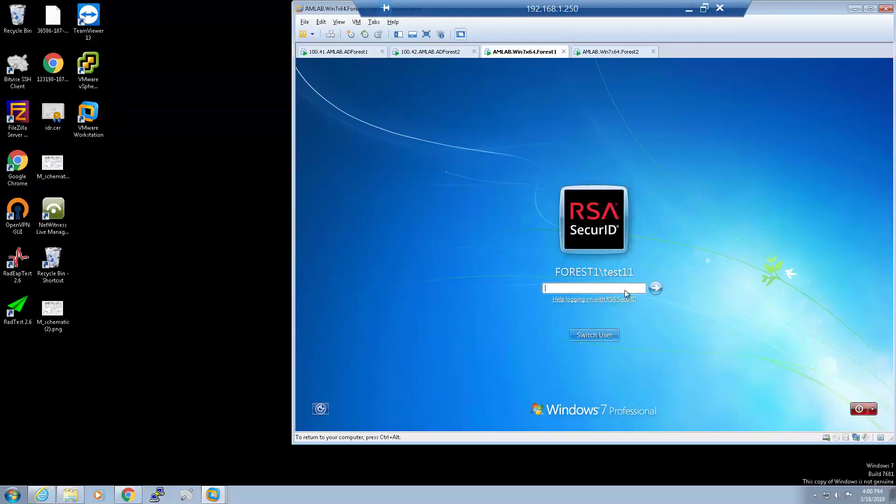
left_click(615, 336)
left_click(642, 281)
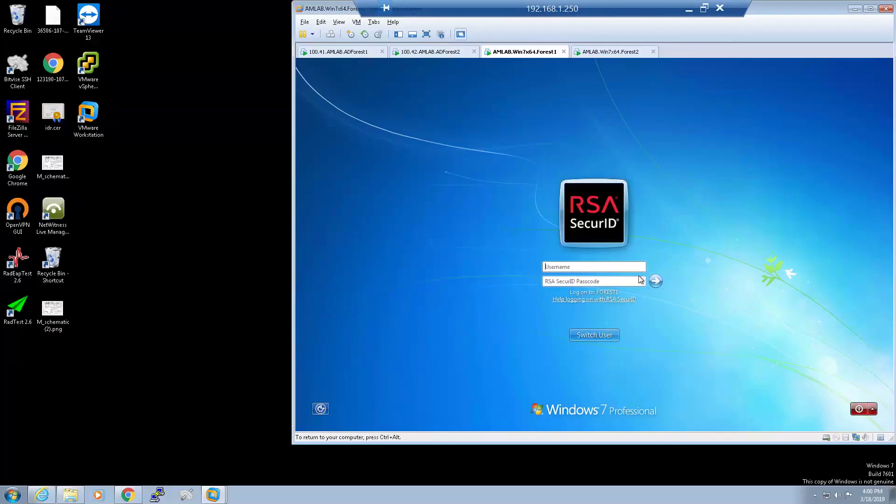
type("fore")
type("st2\tes")
type("t22")
key("Tab")
type("•••")
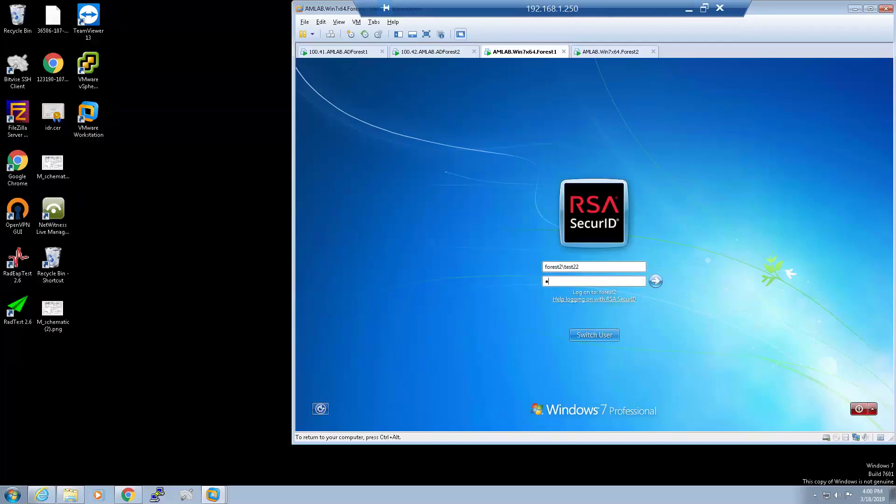
type("••••••")
key("Return")
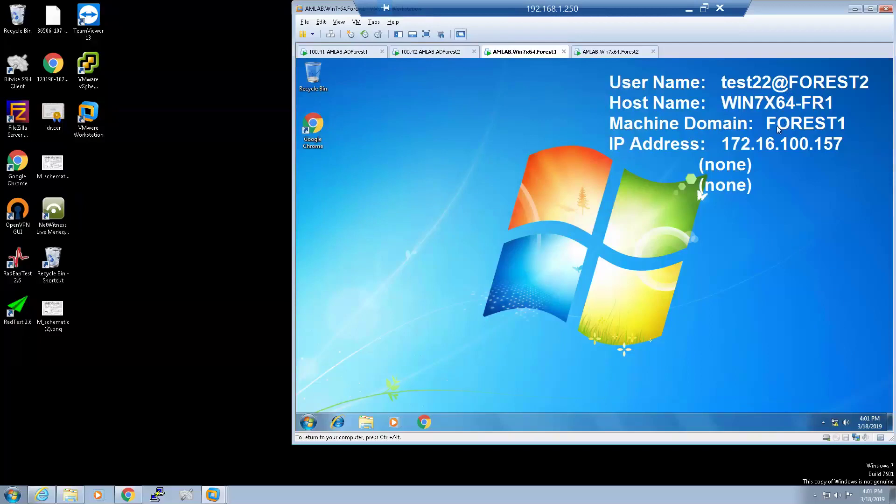
Check in Computer Properties that the VM is joined to the forest1 domain.
left_click(308, 423)
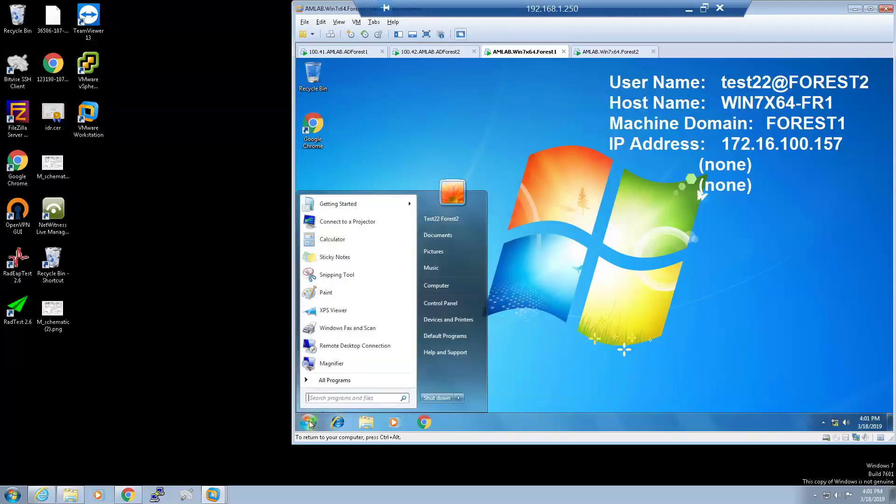
right_click(446, 288)
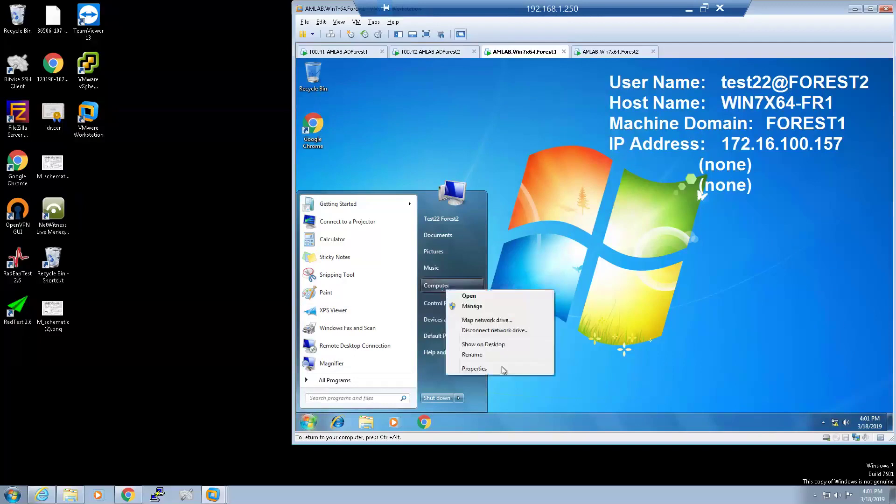
left_click(501, 367)
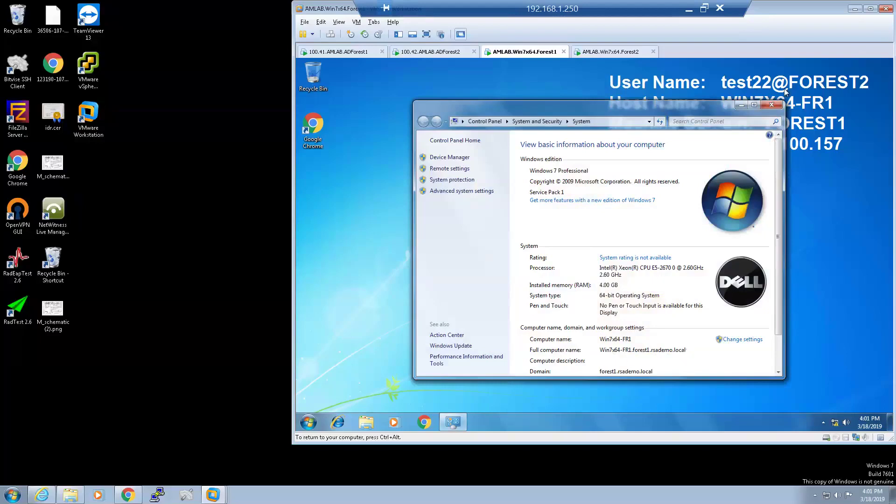
left_click(772, 106)
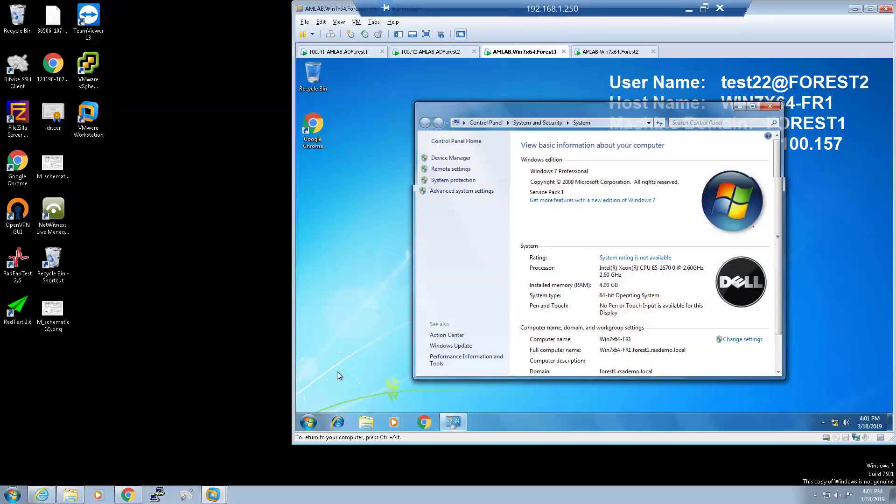
Log the FOREST2\test22 user off the Forest1 VM.
left_click(310, 422)
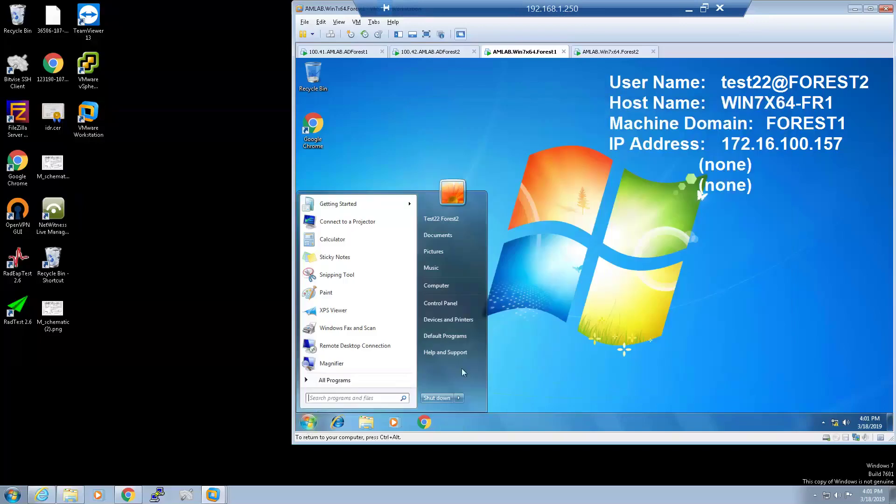
left_click(458, 398)
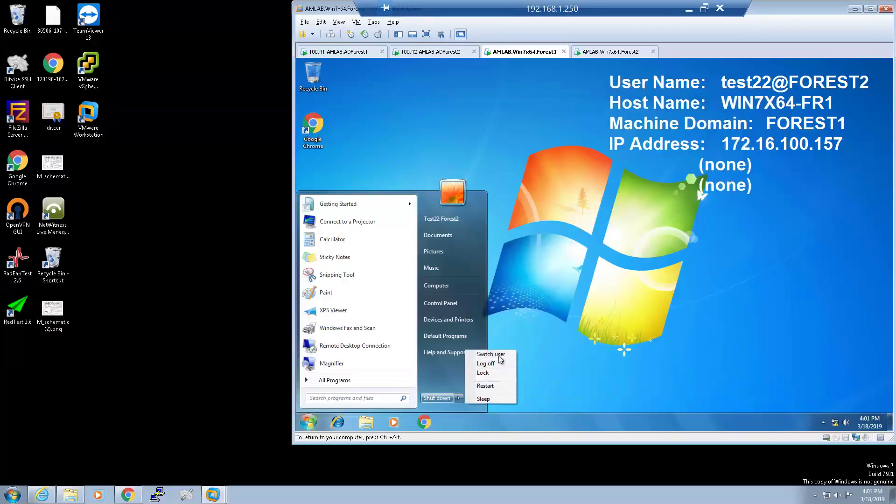
left_click(485, 363)
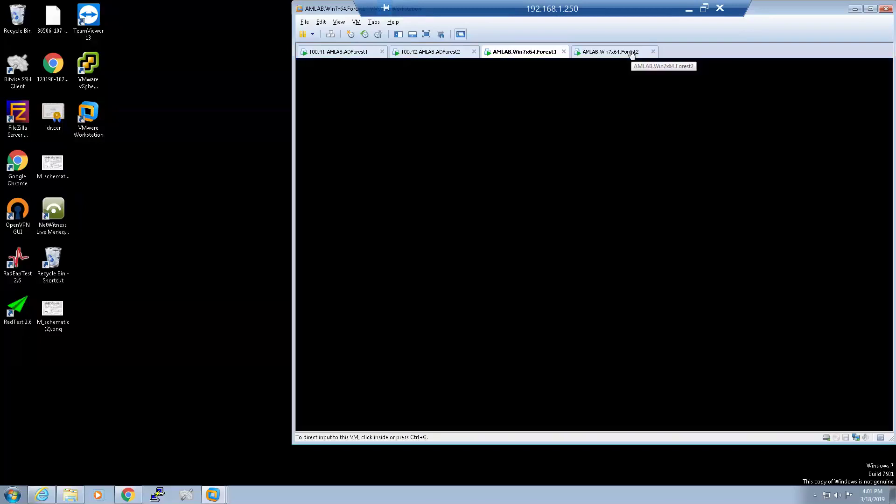
On the Win7x64.Forest2 VM, log on as Other User forest1\test11 with a SecurID passcode.
left_click(633, 52)
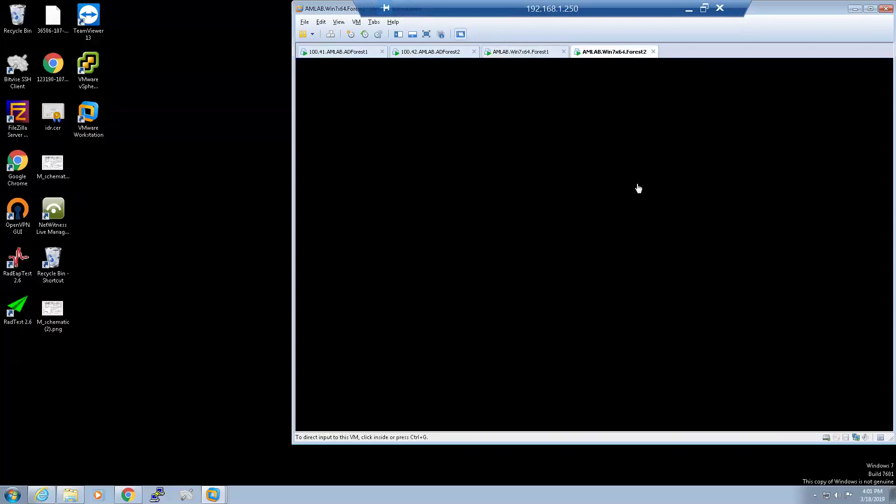
left_click(588, 280)
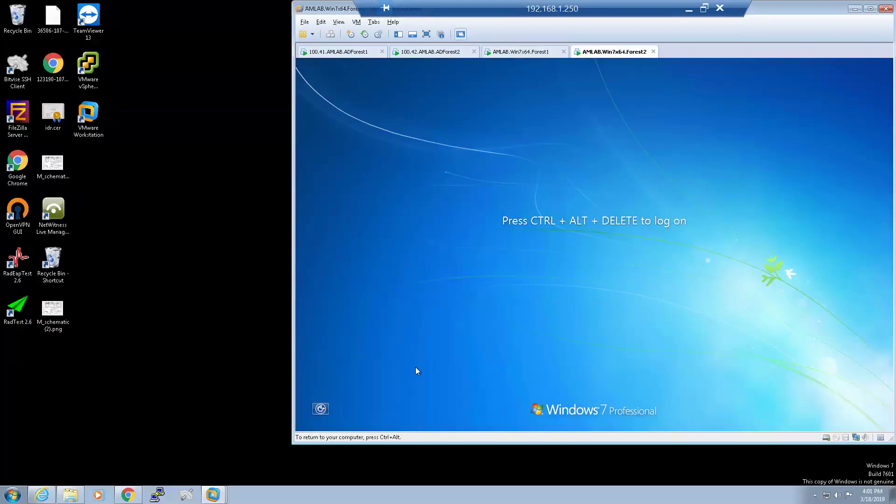
key("ctrl+alt+Insert")
left_click(611, 337)
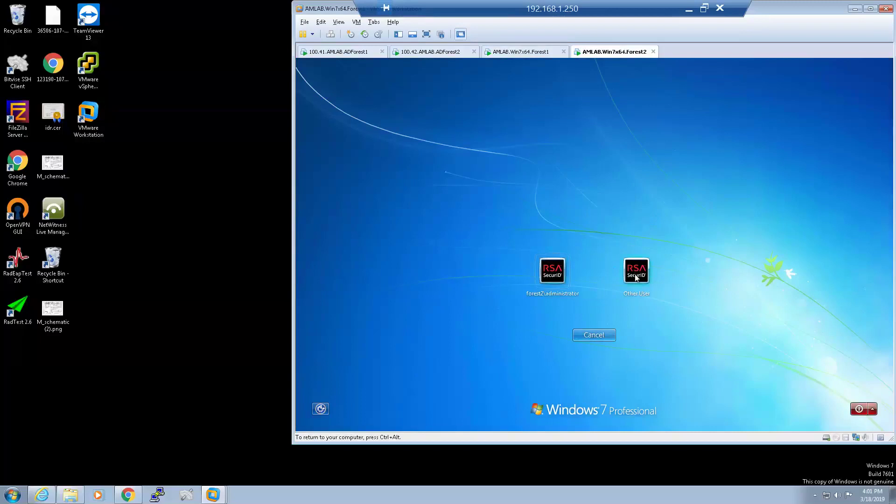
left_click(637, 272)
type("forest1\\test11")
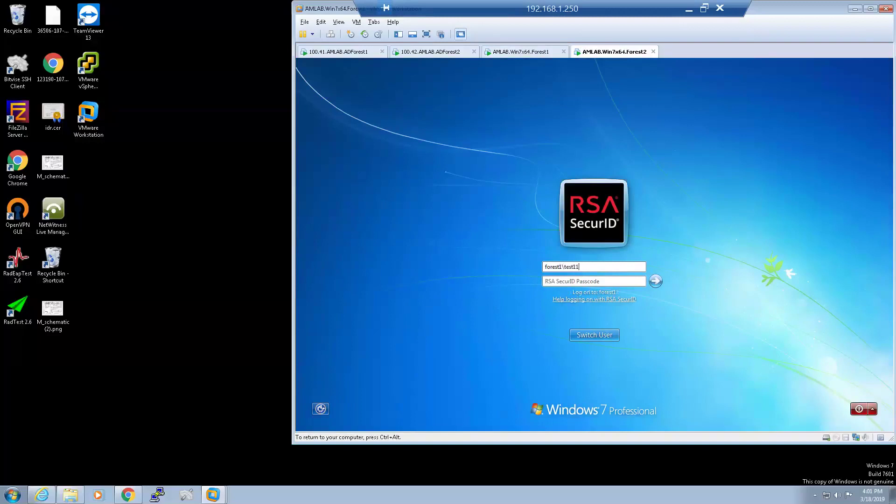
key("Tab")
type("•••••••••")
key("Return")
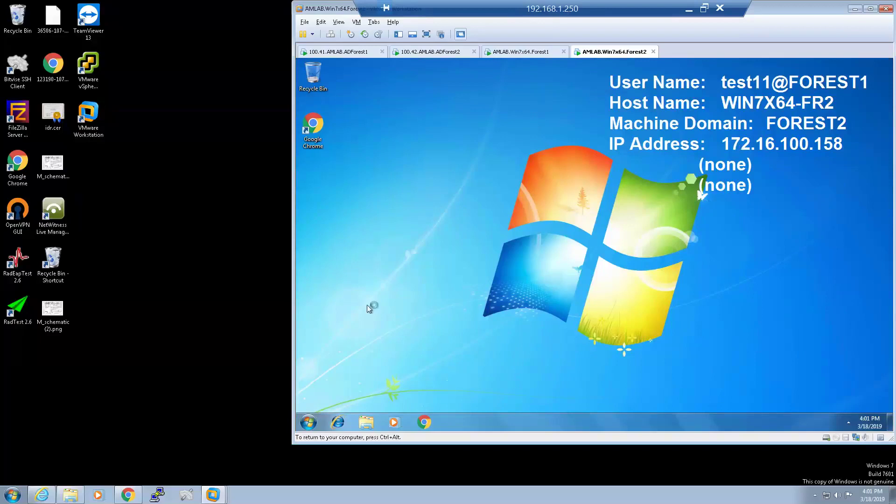
Browse All Programs on the Start menu, then log FOREST1\test11 off the Forest2 VM.
left_click(308, 422)
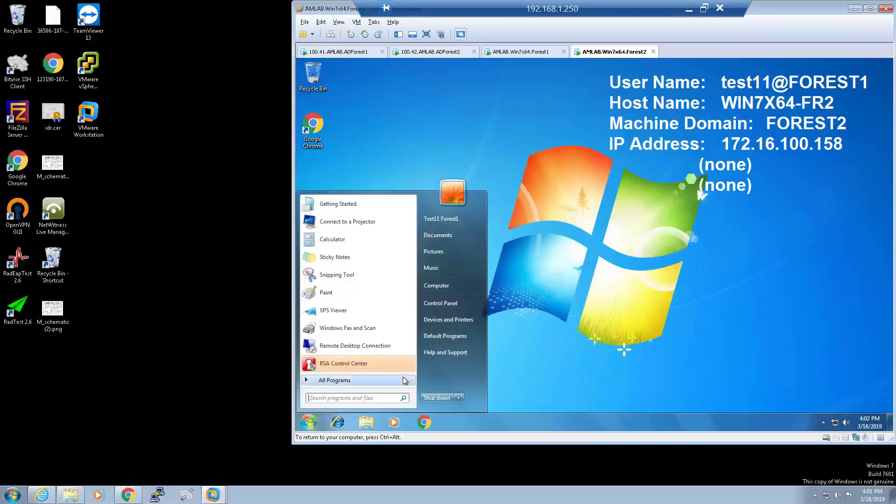
left_click(405, 381)
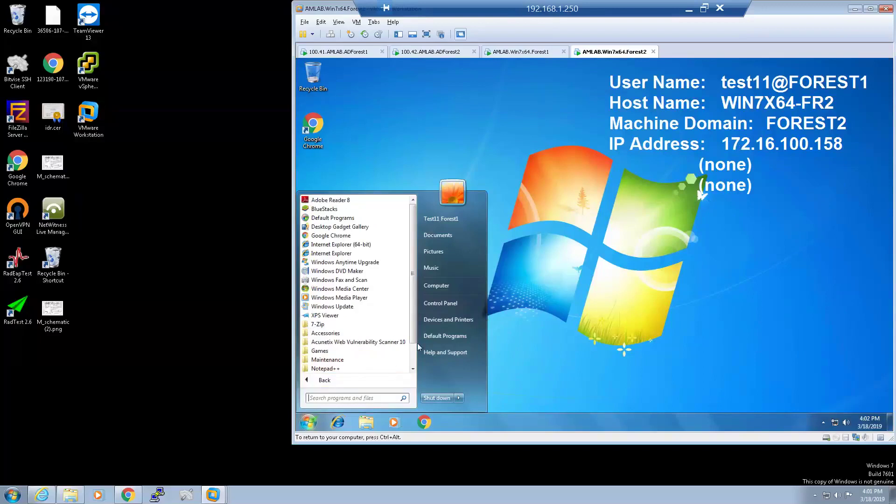
scroll(413, 345, "down", 2)
left_click(457, 399)
left_click(488, 363)
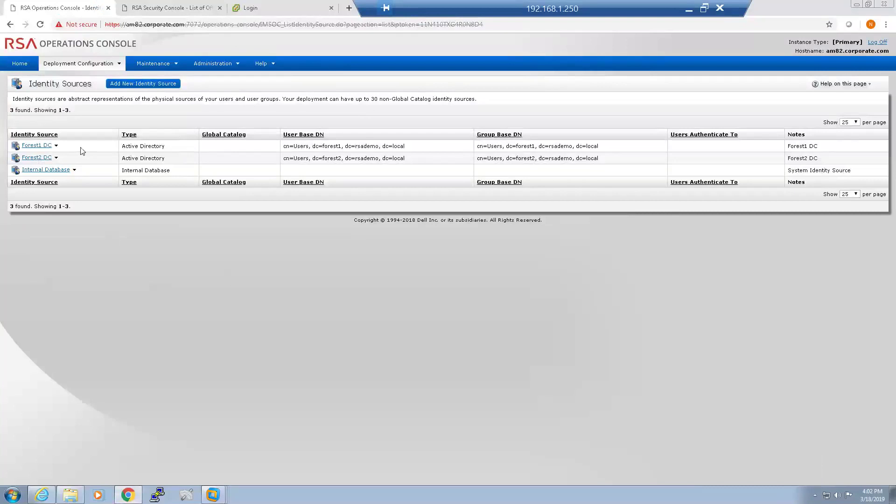
Edit the Forest1 DC identity source and set its User ID mapping to userPrincipalName.
left_click(51, 149)
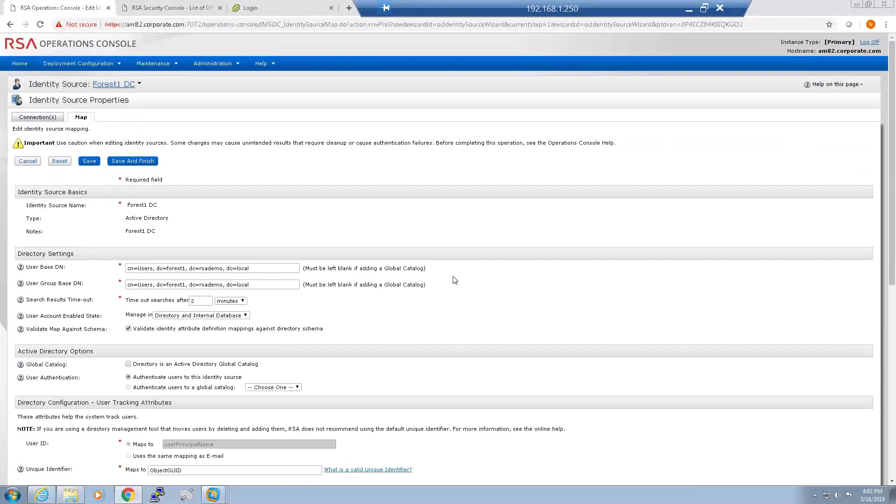
scroll(455, 280, "down", 3)
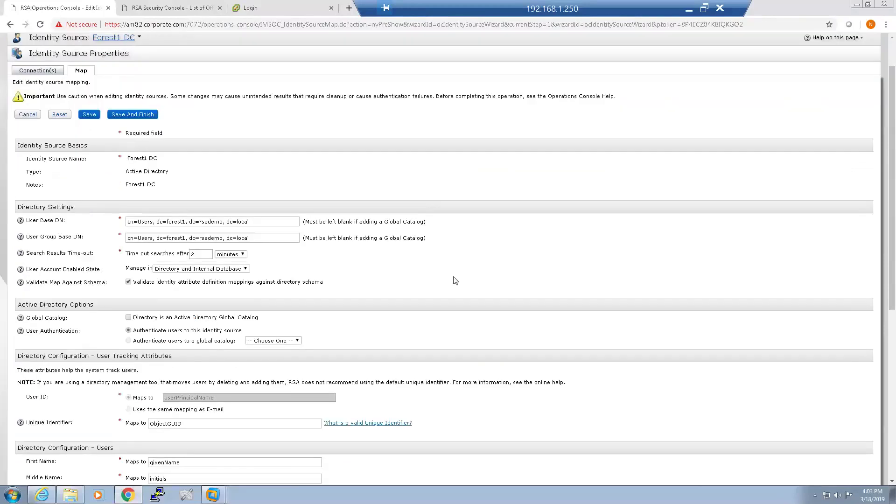
scroll(455, 280, "down", 2)
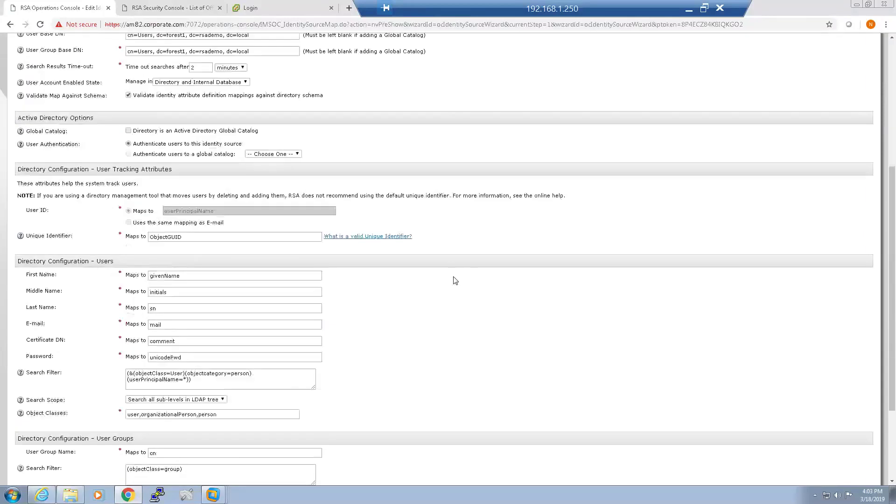
left_click_drag(214, 211, 164, 213)
scroll(390, 216, "up", 5)
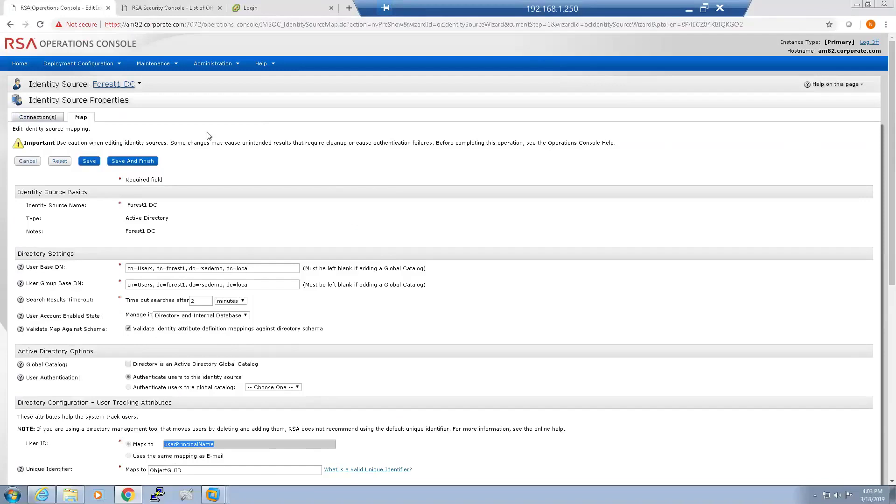
Under Identity > Users > Manage Existing, search all users in the Forest1 DC identity source.
left_click(186, 10)
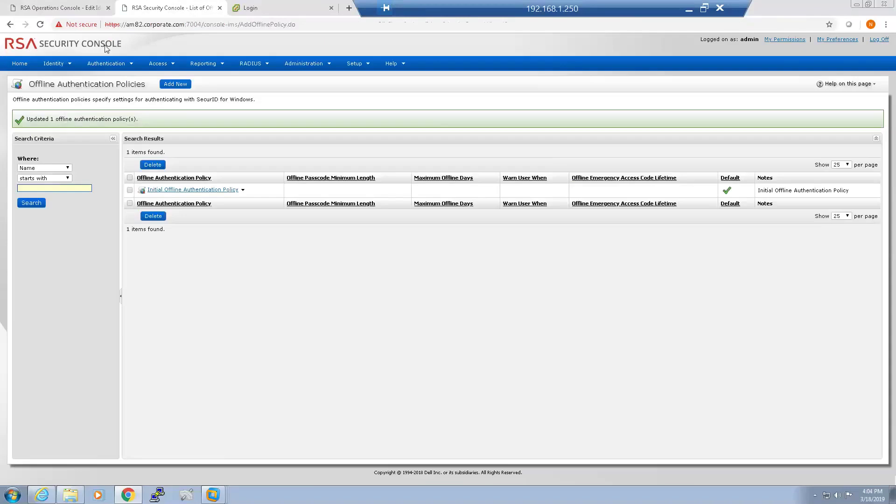
mouse_move(55, 67)
mouse_move(64, 81)
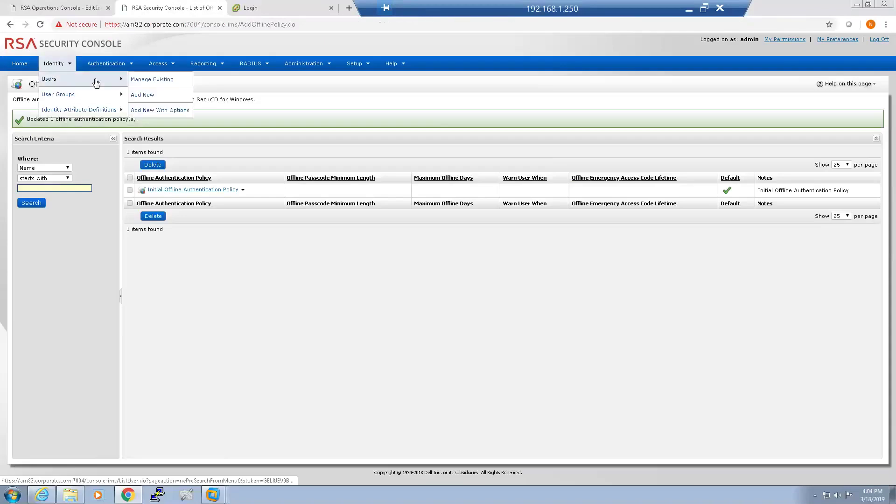
left_click(144, 83)
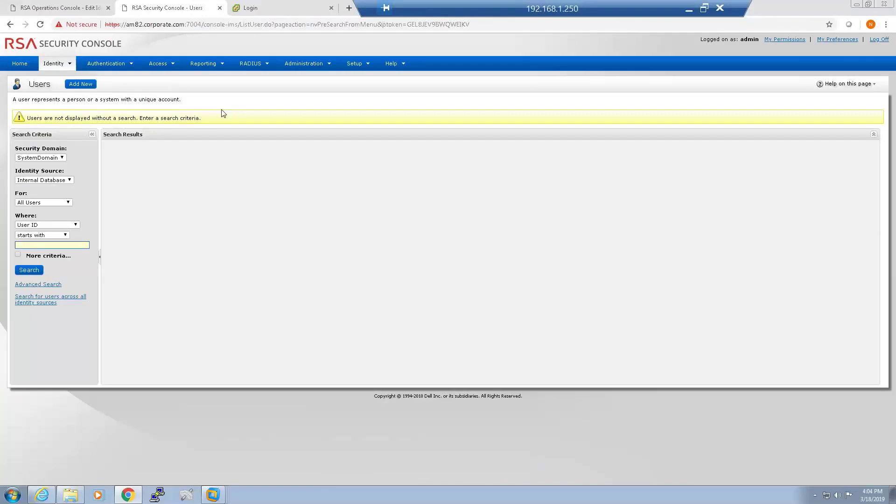
left_click(64, 181)
left_click(42, 194)
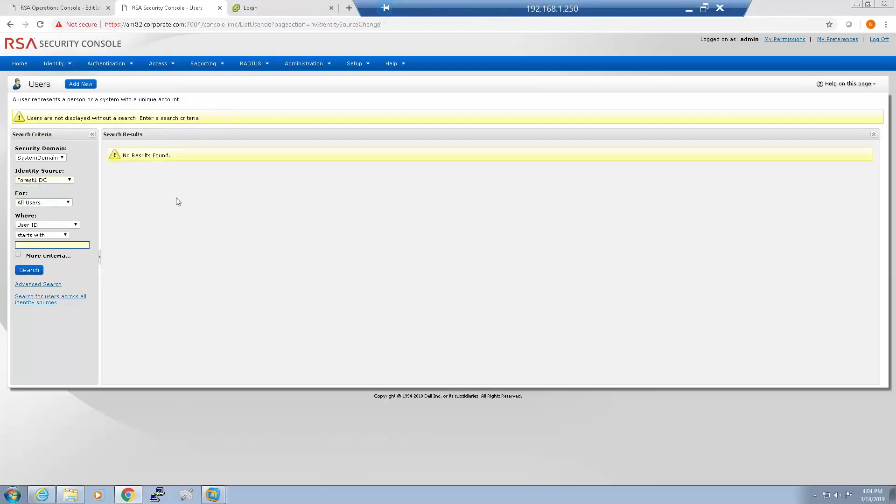
left_click(38, 274)
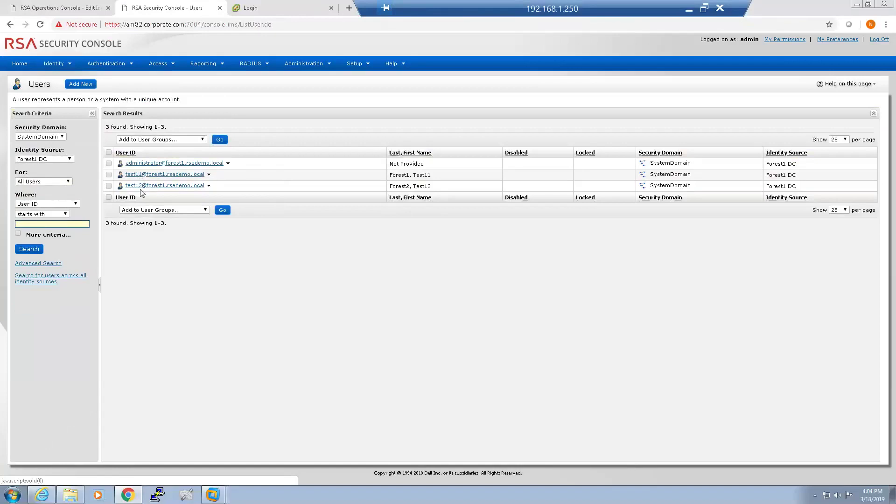
Switch the identity source to Forest2 DC and search its users.
left_click(67, 160)
left_click(52, 180)
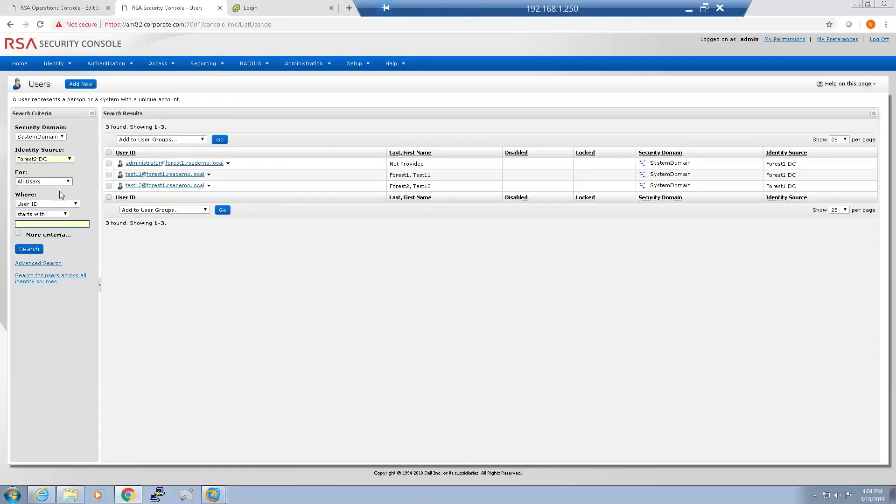
left_click(40, 250)
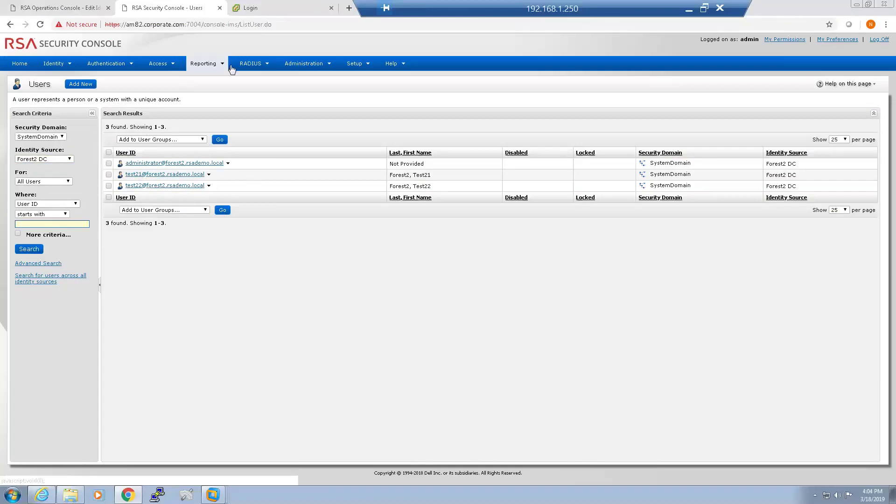
mouse_move(202, 71)
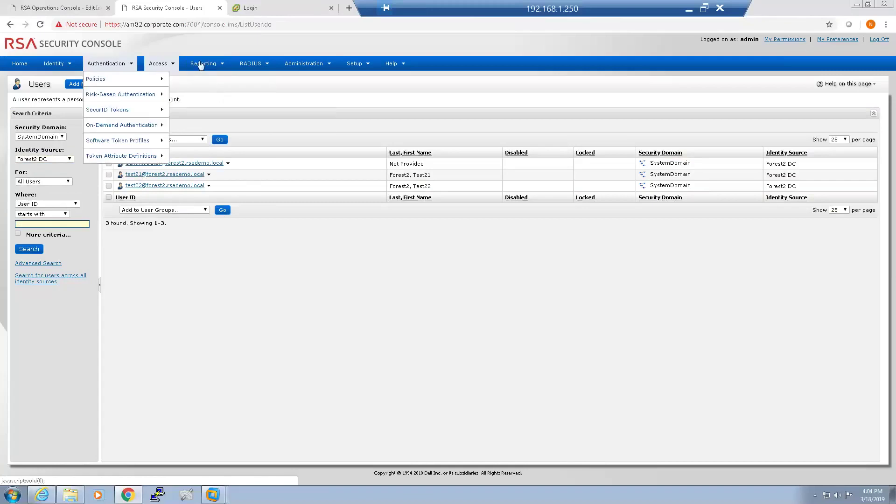
Launch the Authentication Activity Monitor, make its window narrower and scroll the table right.
mouse_move(236, 127)
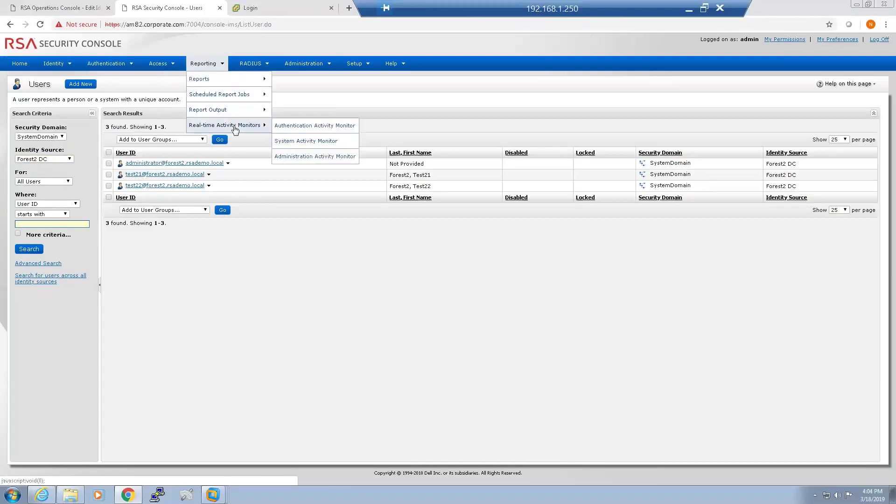
left_click(311, 126)
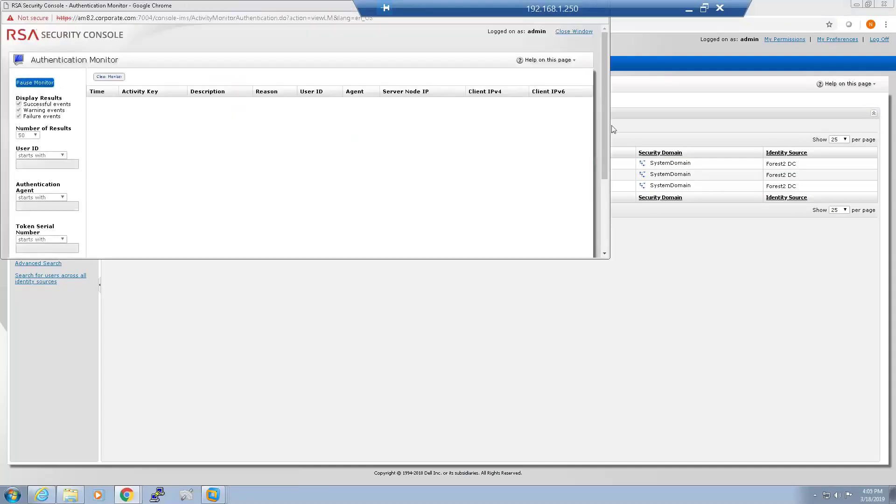
left_click_drag(607, 127, 321, 122)
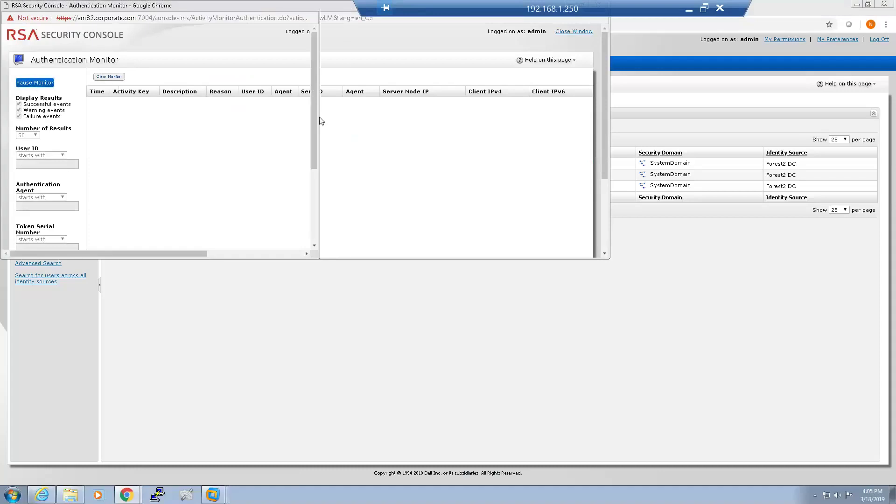
left_click_drag(140, 254, 226, 260)
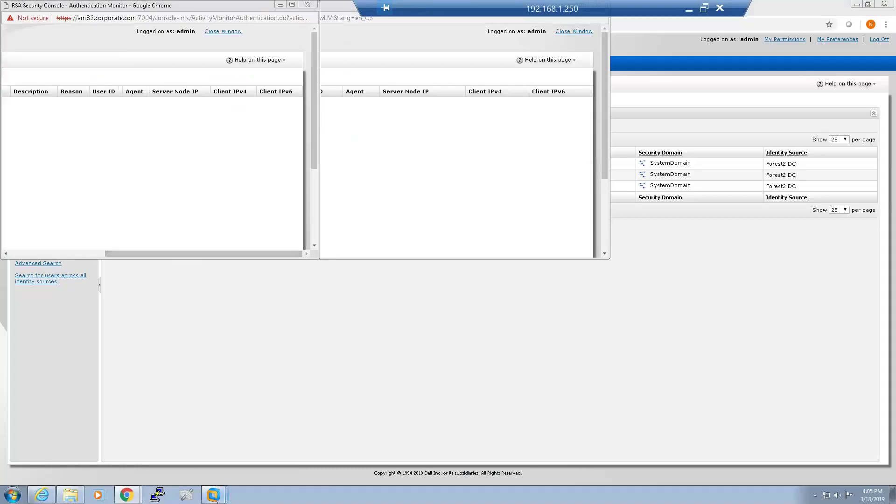
Bring up the VMware console and focus the AMLAB.Win7x64.Forest1 VM.
mouse_move(215, 498)
left_click(245, 391)
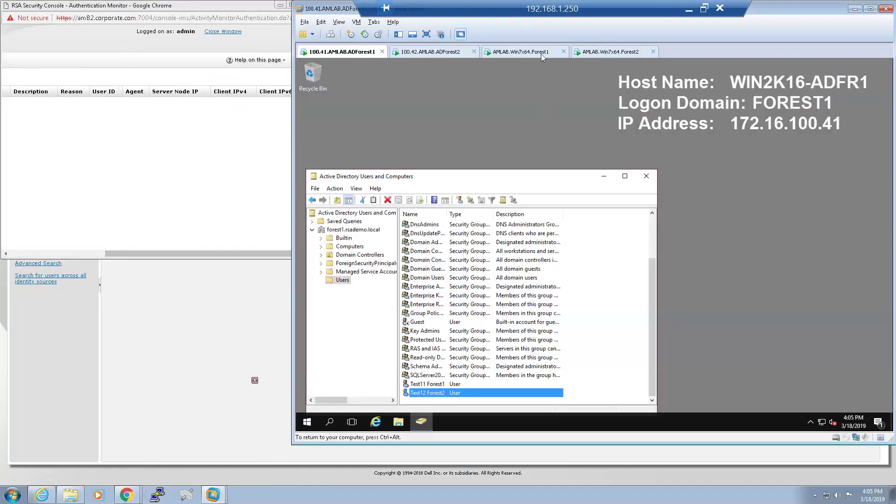
left_click(542, 52)
left_click(539, 260)
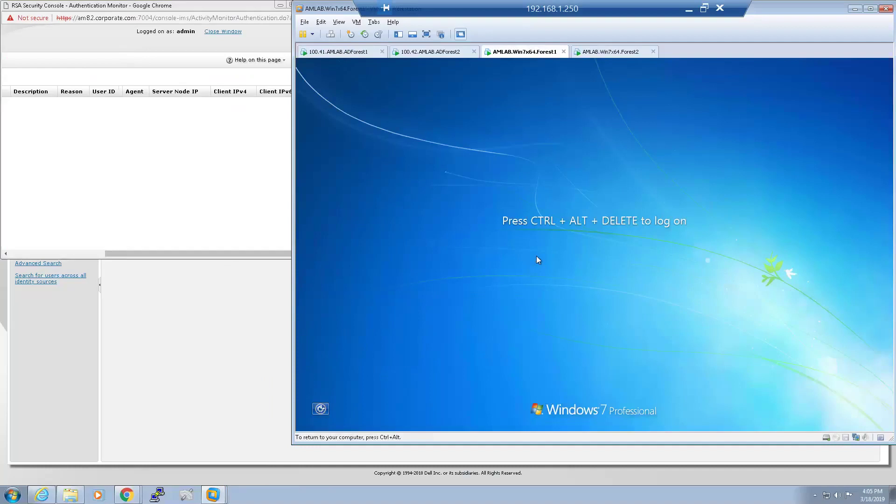
Log on as Other User forest1\administrator with the SecurID passcode.
key("ctrl+alt+Insert")
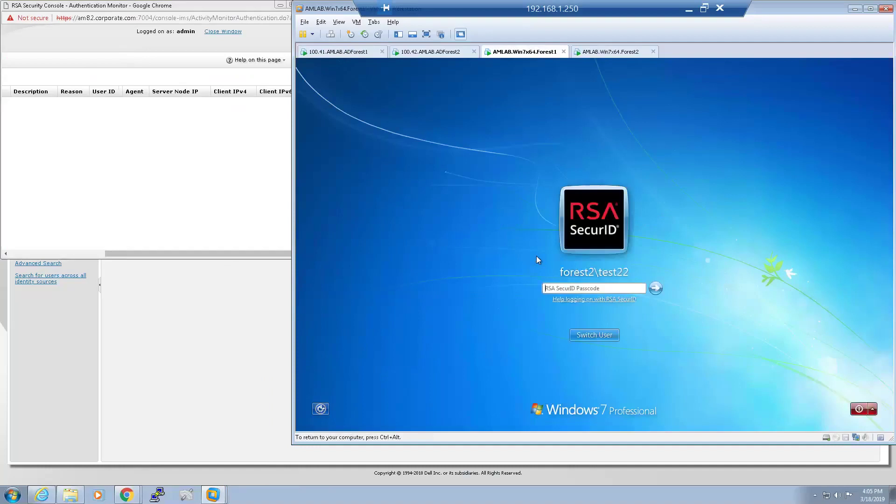
left_click(604, 336)
left_click(635, 273)
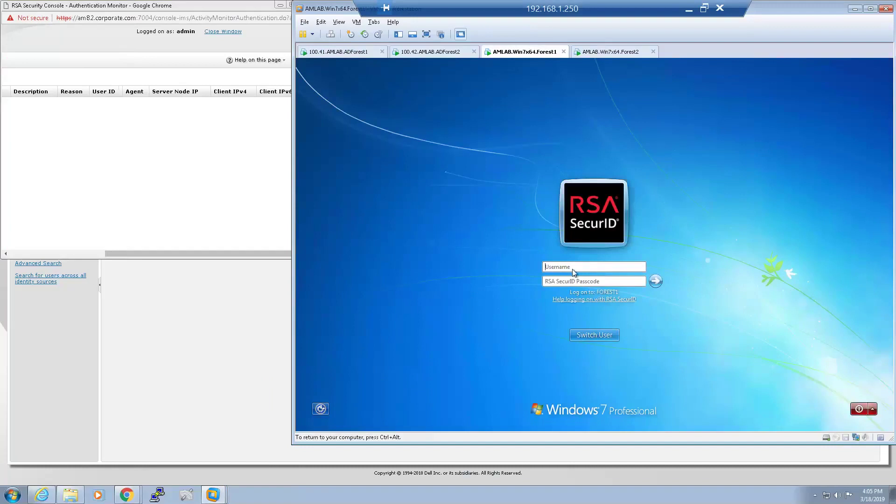
left_click(573, 273)
type("fo")
type("res")
type("t1\\a")
type("dm")
type("inistrato")
type("•••••")
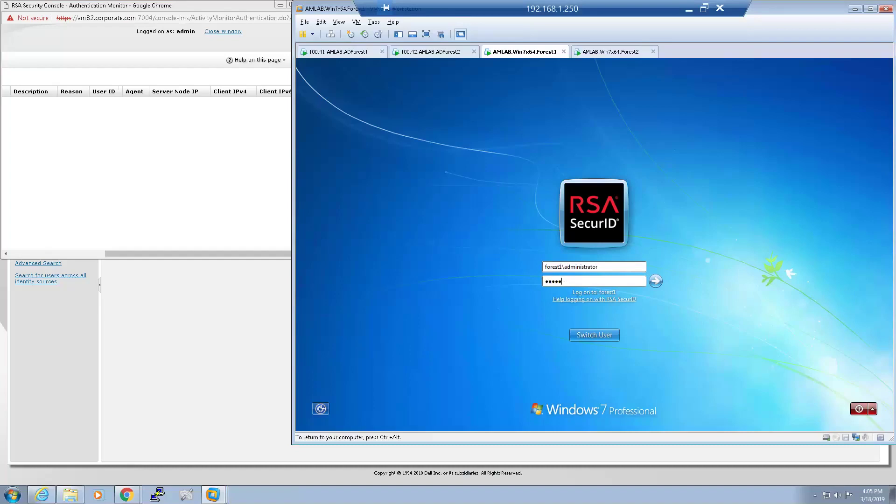
type("•••••••")
key("Return")
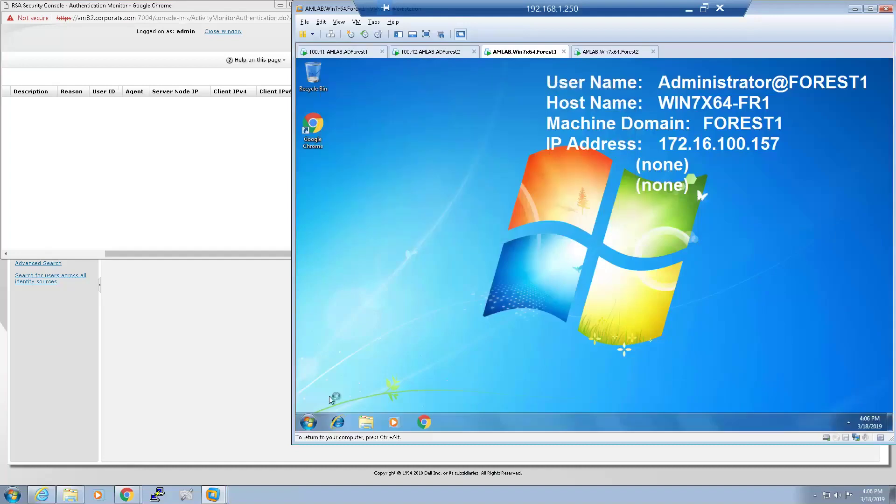
Launch RSA Control Center on the Forest1 VM and open Challenge Users under Advanced Tools.
left_click(308, 422)
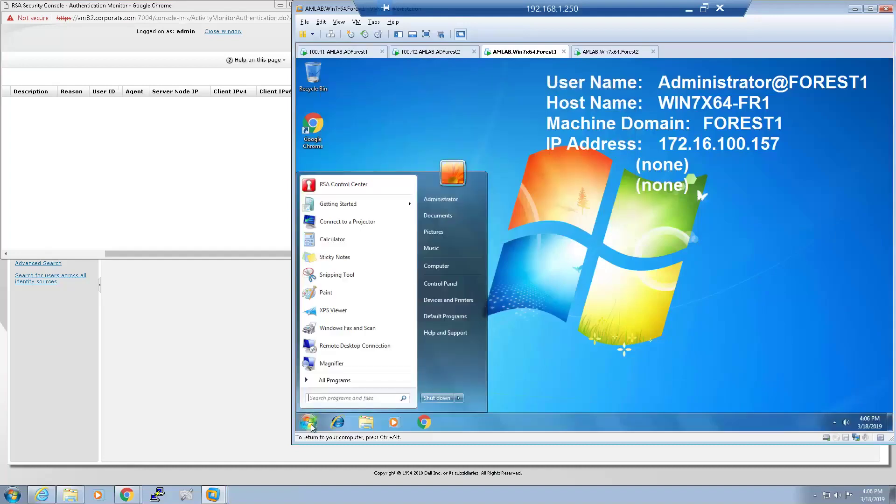
left_click(370, 185)
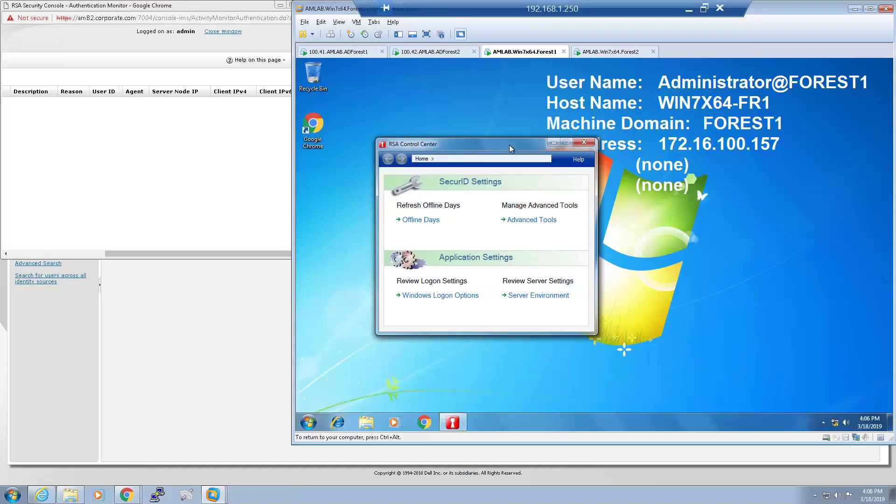
left_click(527, 220)
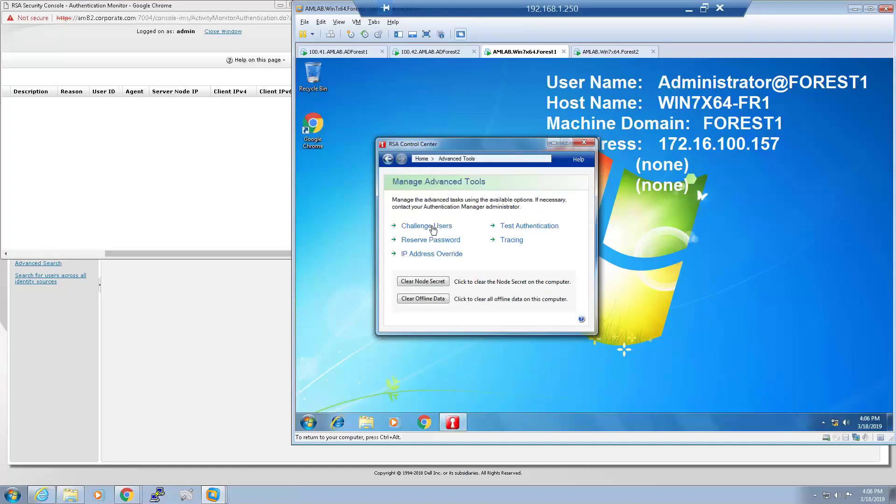
left_click(433, 229)
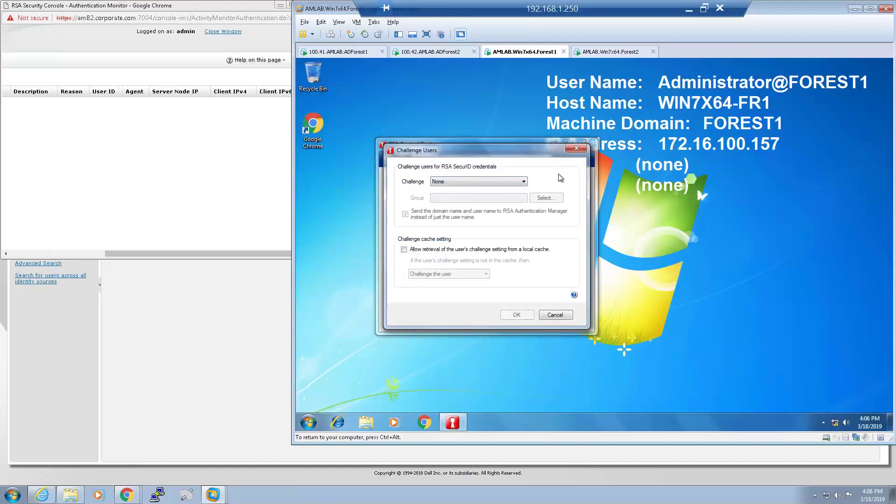
Change the Challenge setting from None to Users in group, leaving the group unchosen.
left_click(524, 182)
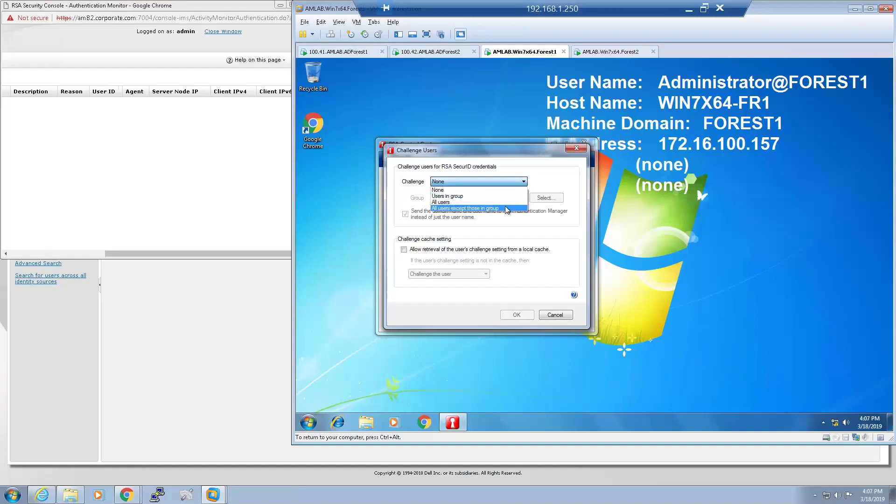
left_click(500, 190)
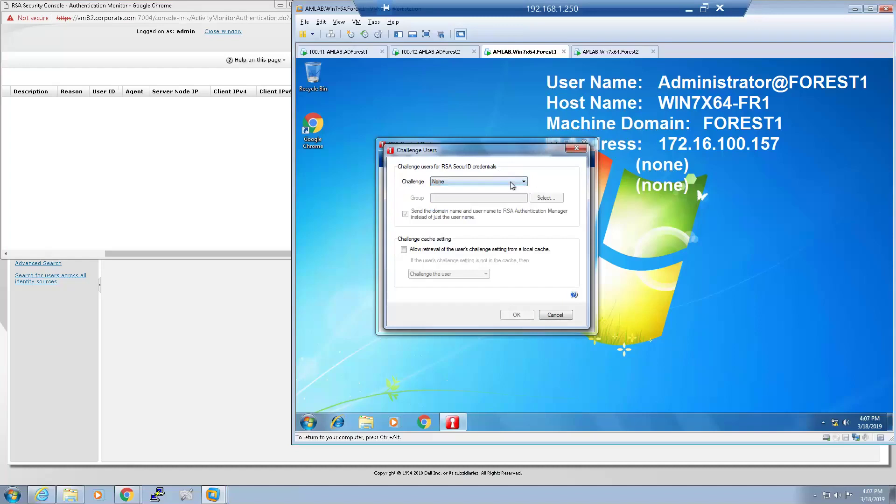
left_click(512, 185)
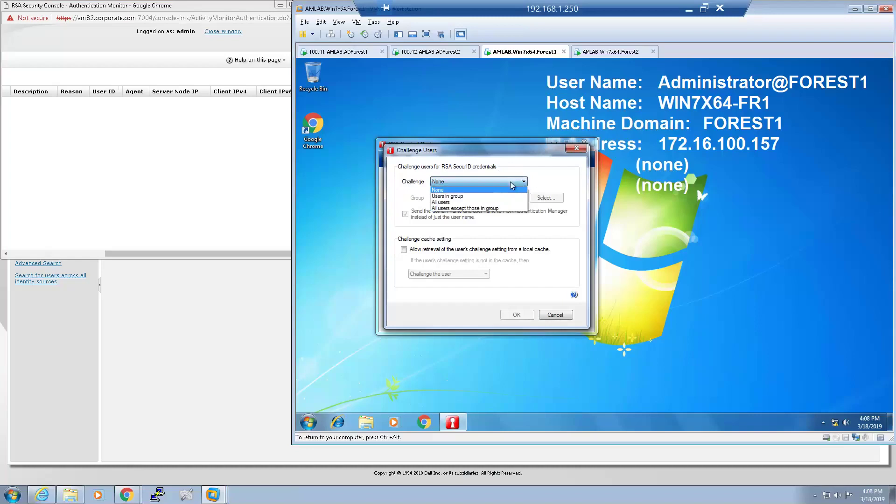
left_click(474, 197)
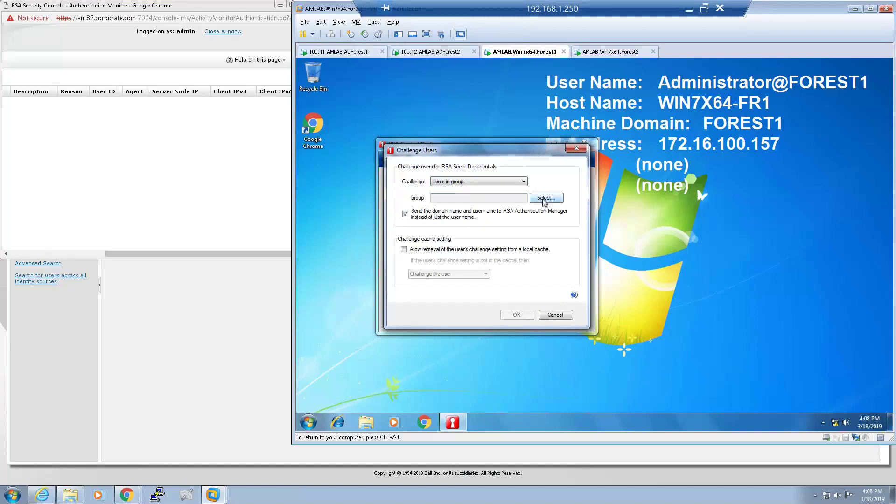
left_click(309, 423)
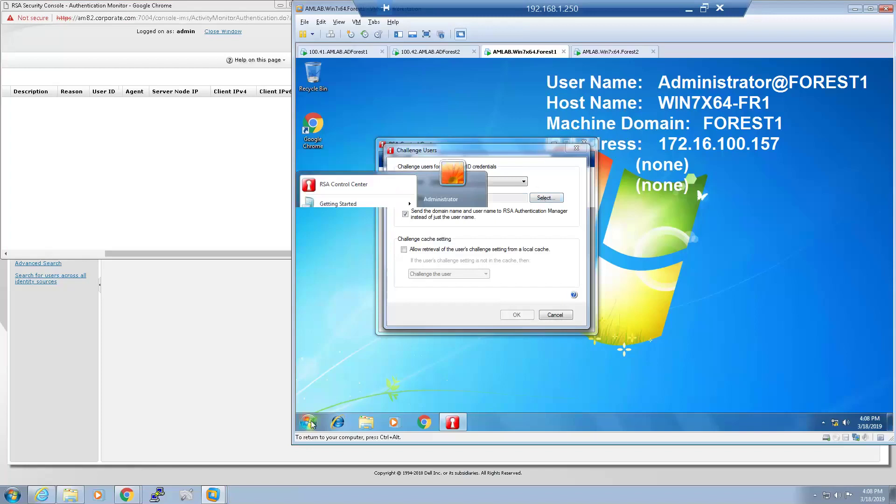
Check the local Administrators group members (Forest1 and Forest2 test users) in Computer Management, then close it.
right_click(446, 264)
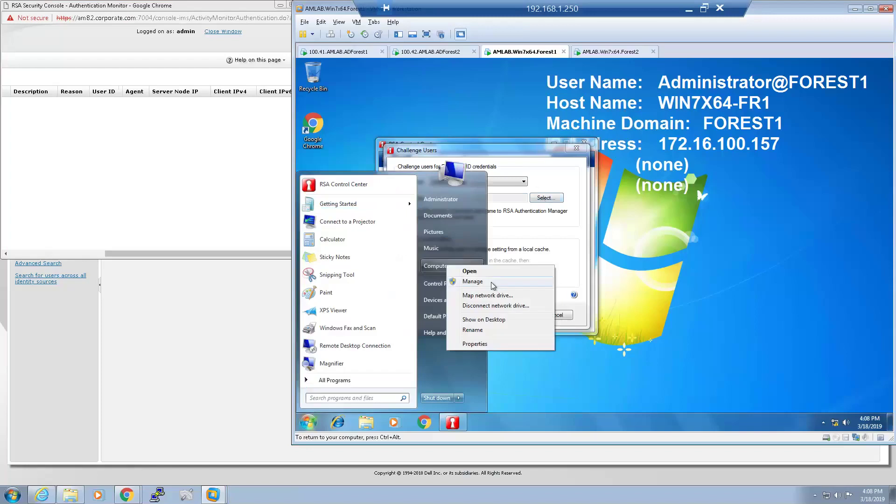
left_click(473, 281)
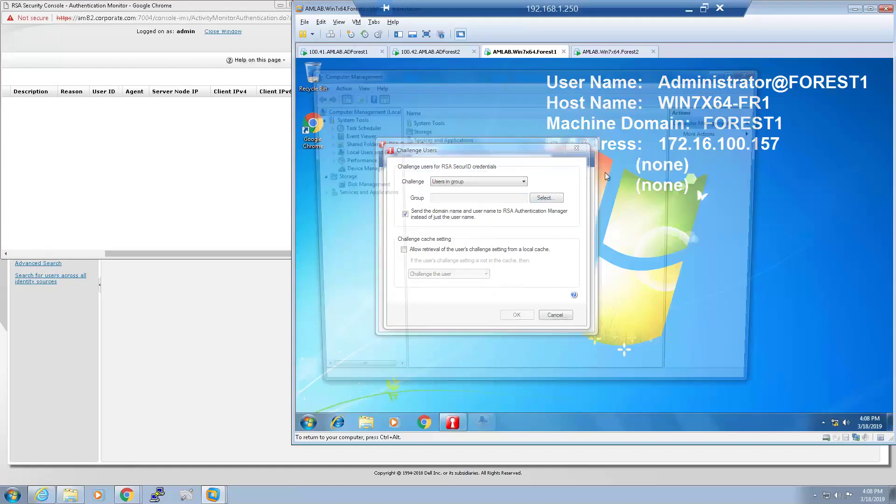
left_click(369, 152)
left_click(415, 130)
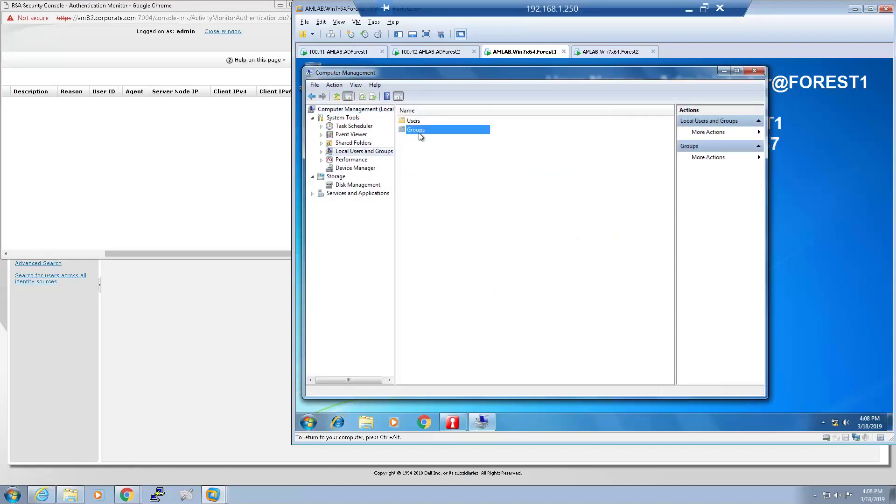
double_click(421, 134)
double_click(425, 123)
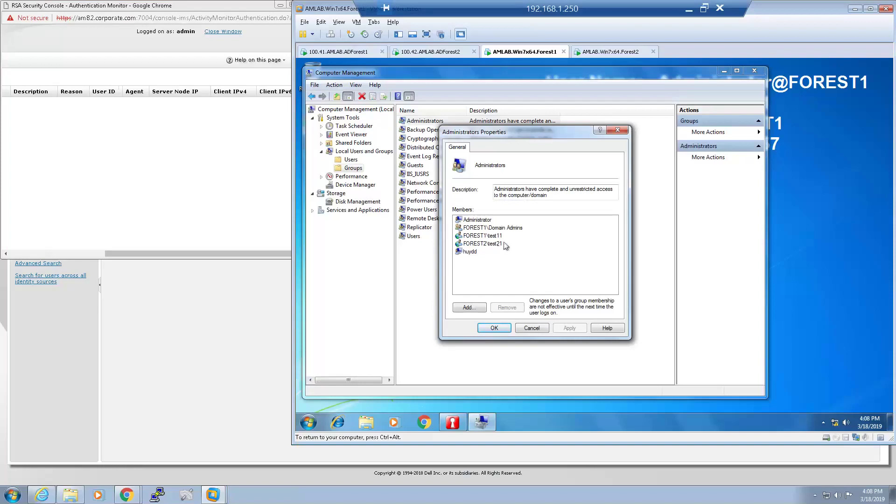
left_click(499, 326)
left_click(761, 75)
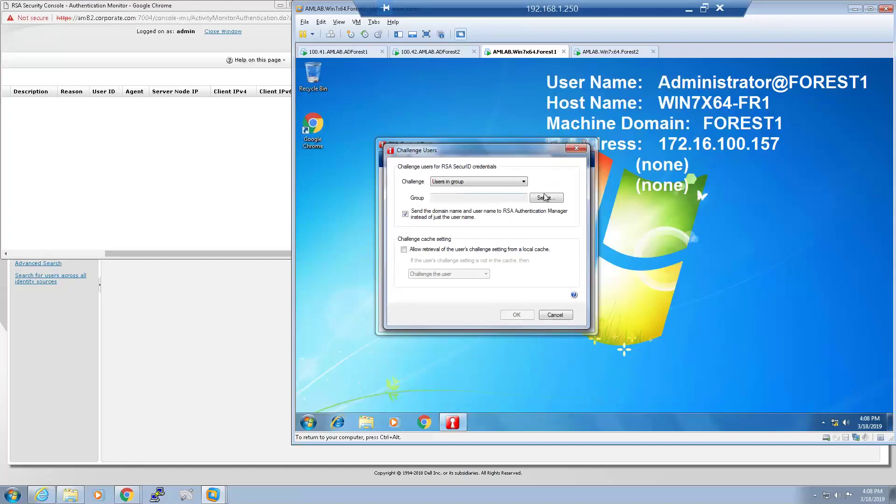
Pick the Administrators group from the Local Computer after briefly browsing the FOREST1 domain groups.
left_click(543, 198)
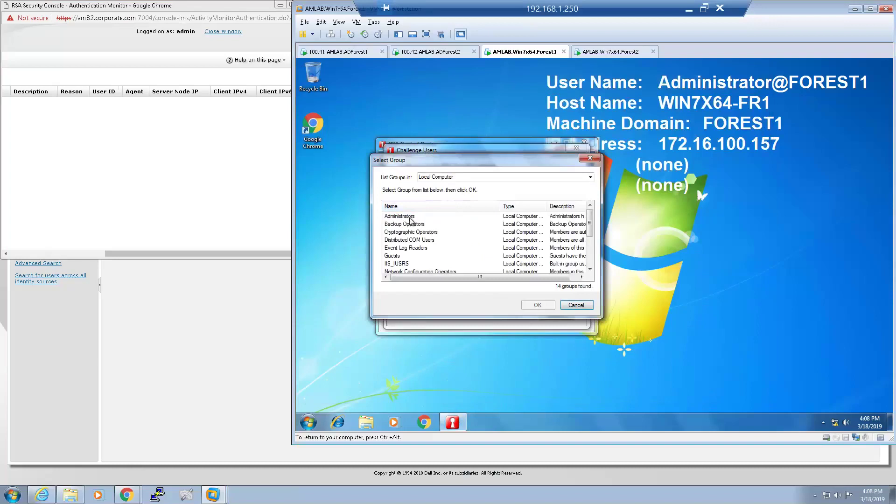
left_click(409, 218)
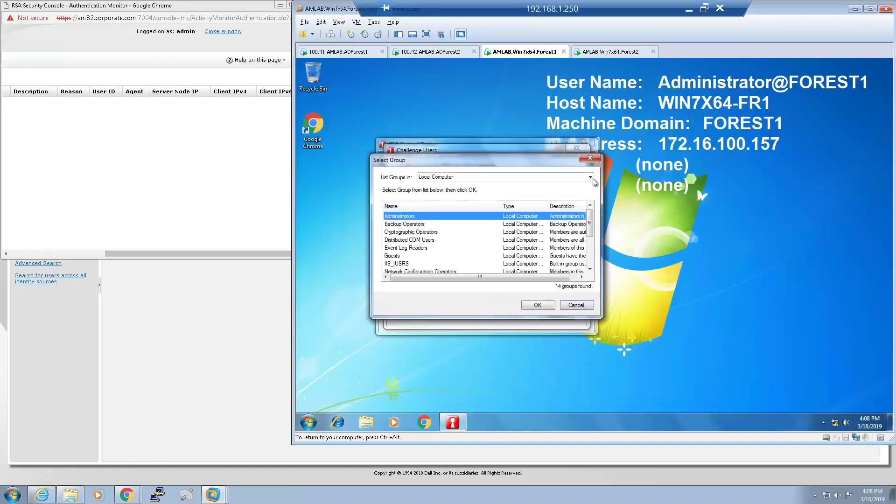
left_click(540, 177)
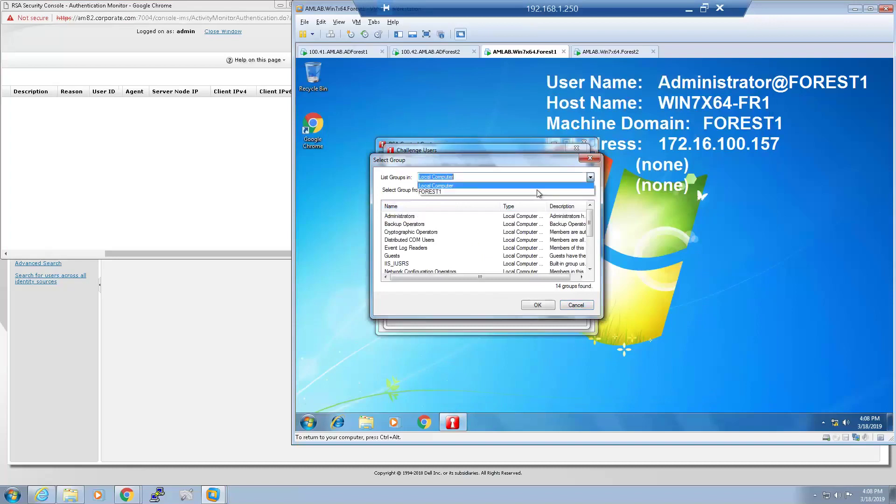
left_click(495, 197)
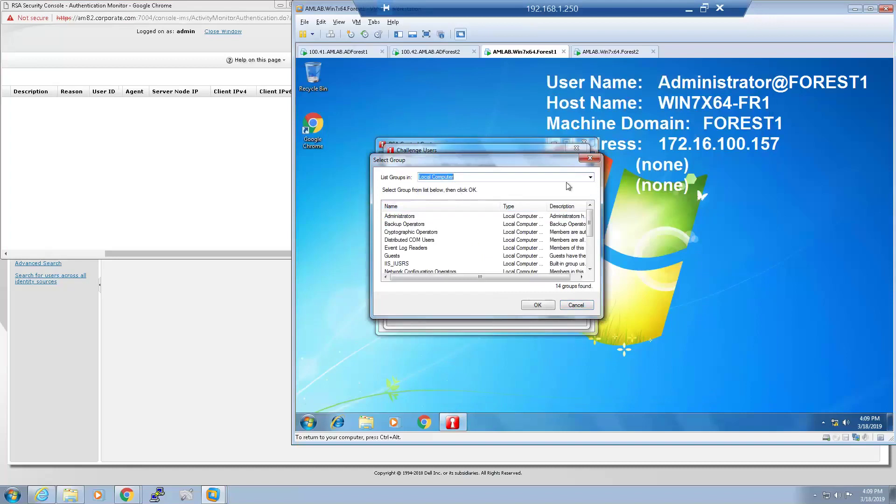
left_click(591, 178)
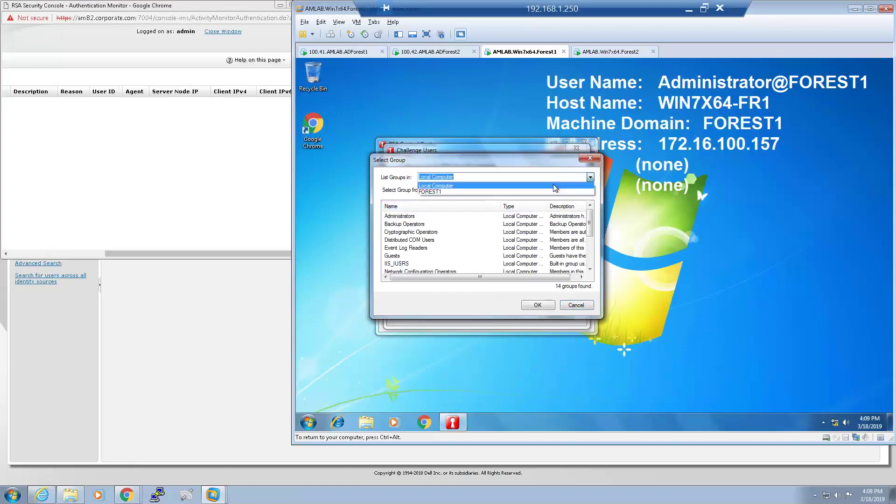
left_click(467, 192)
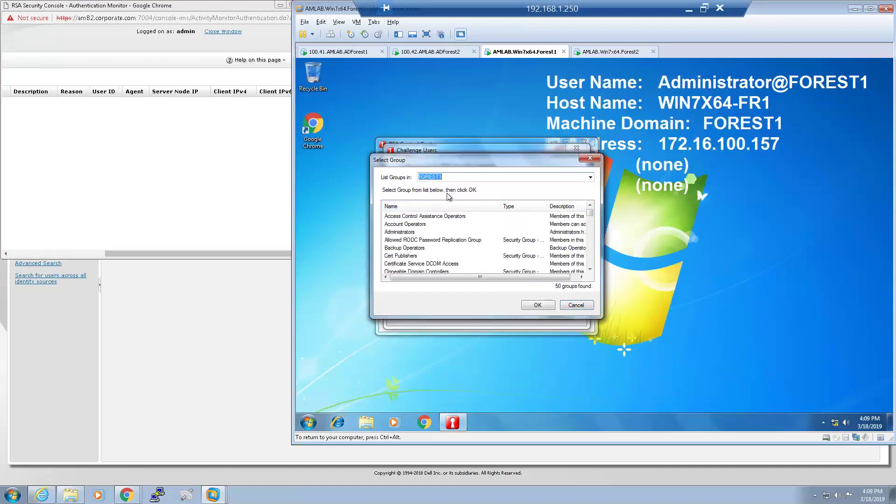
left_click(586, 178)
left_click(511, 186)
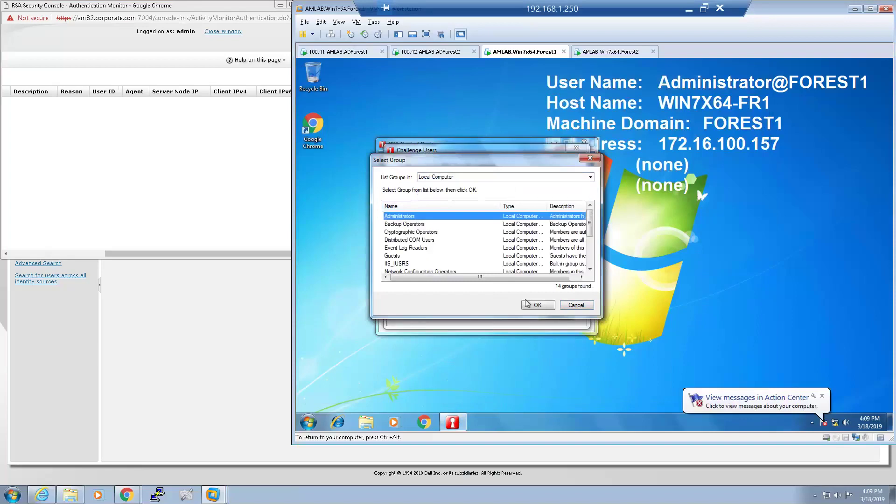
Confirm Administrators as the challenged group, save Challenge Users, and close RSA Control Center.
left_click(539, 307)
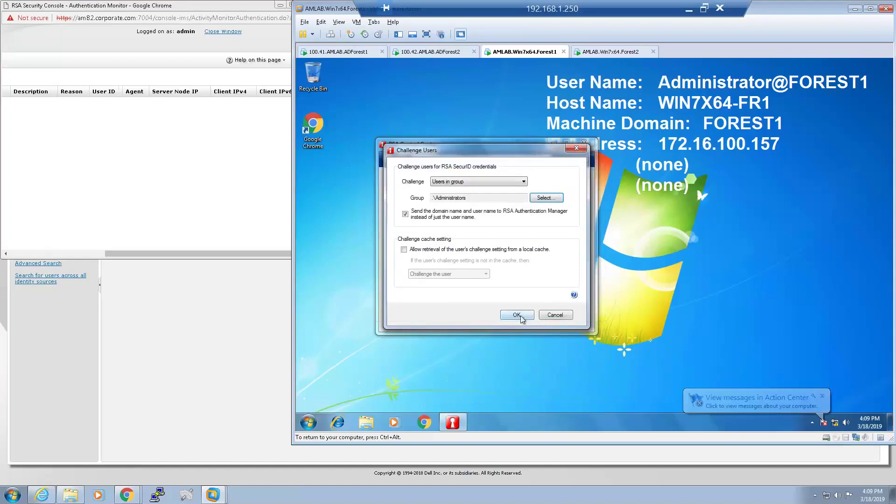
left_click(521, 316)
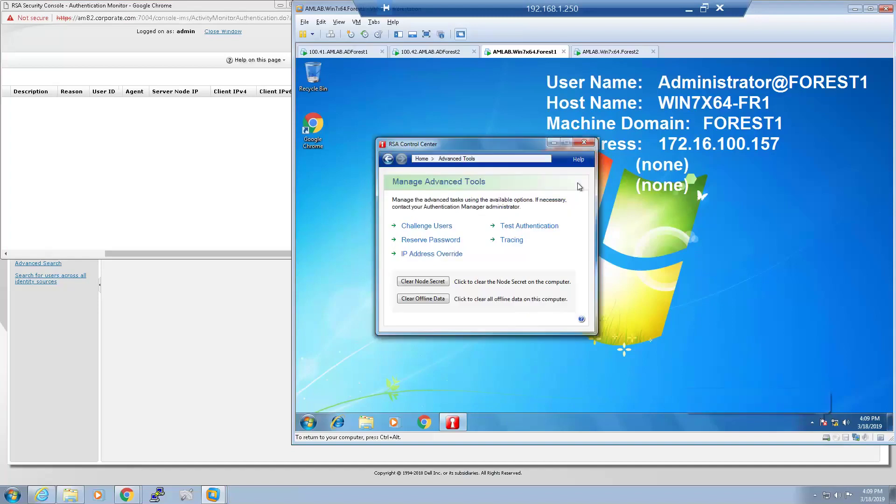
left_click(586, 142)
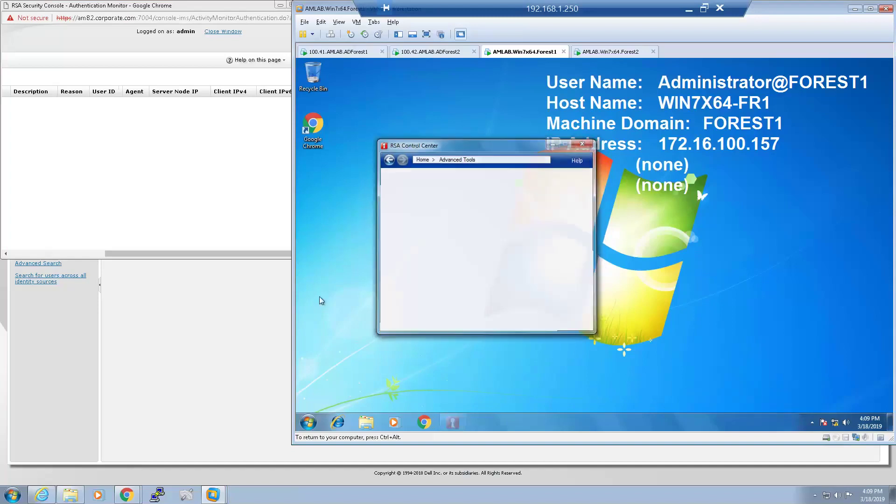
Log off the administrator session on the Forest1 Windows 7 VM.
left_click(309, 422)
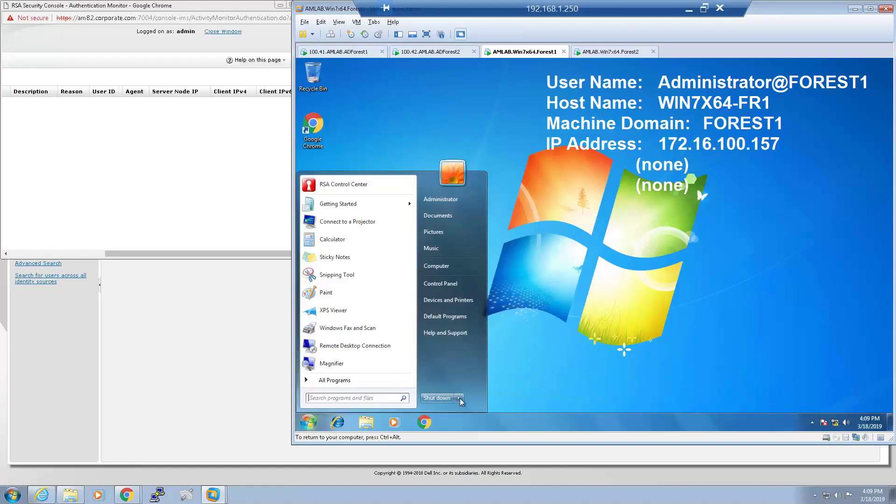
mouse_move(462, 398)
left_click(498, 365)
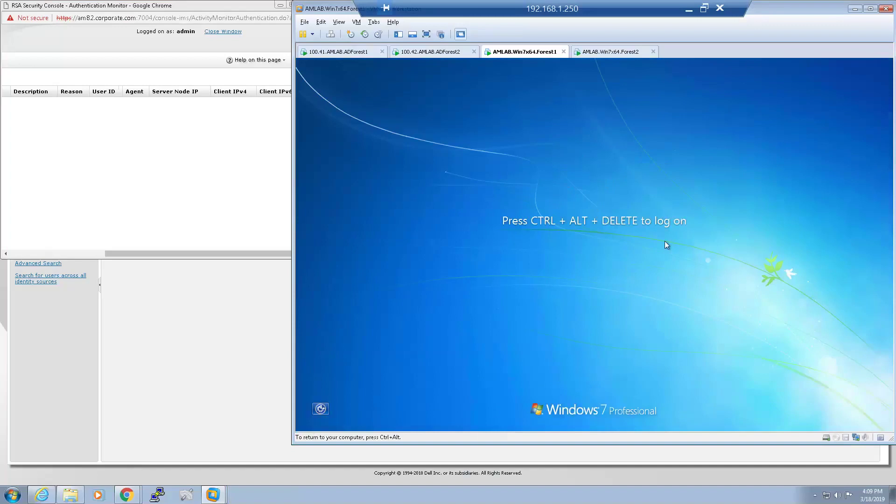
Log on as Other User test11 with a SecurID passcode and check the Authentication Monitor.
key("ctrl+alt+Insert")
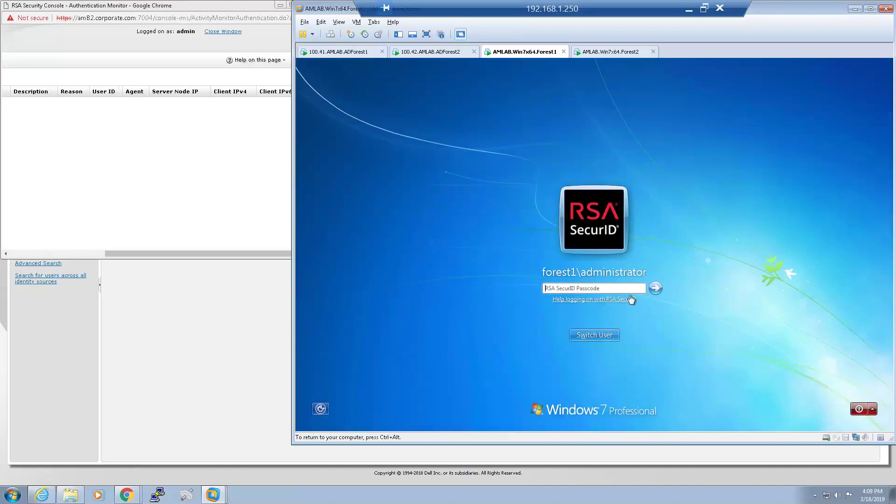
left_click(607, 337)
left_click(635, 273)
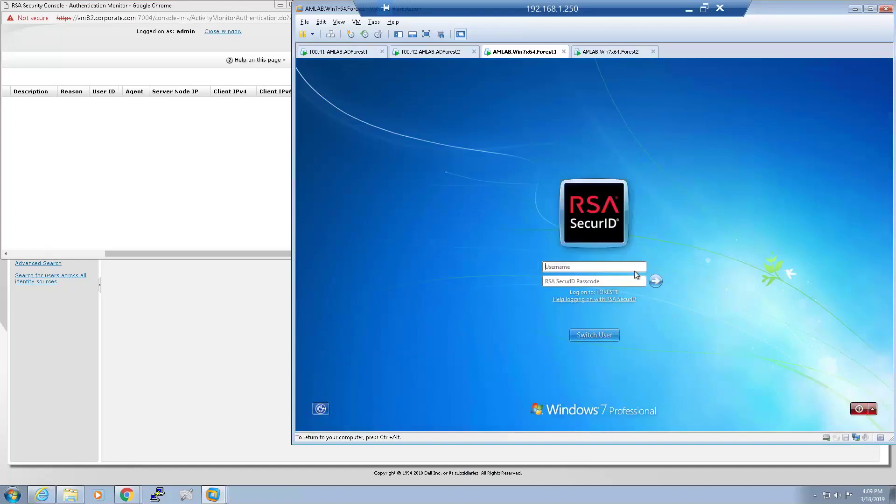
type("test11")
type("•••••")
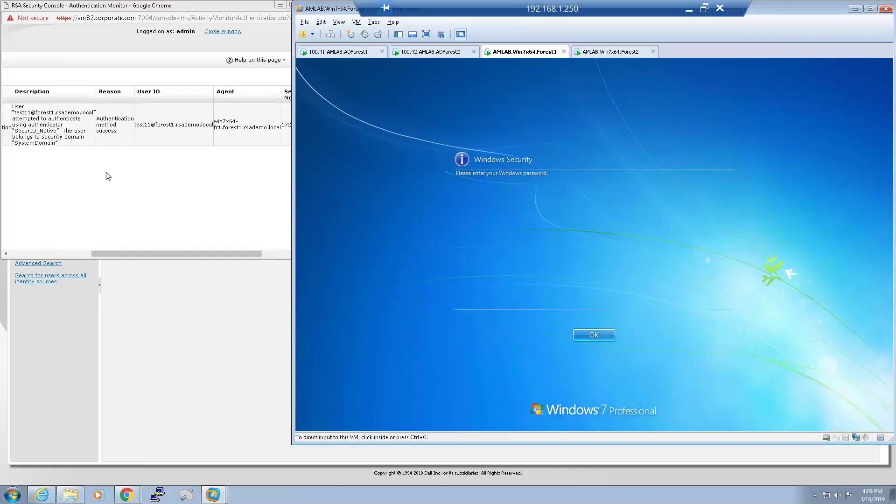
left_click(153, 161)
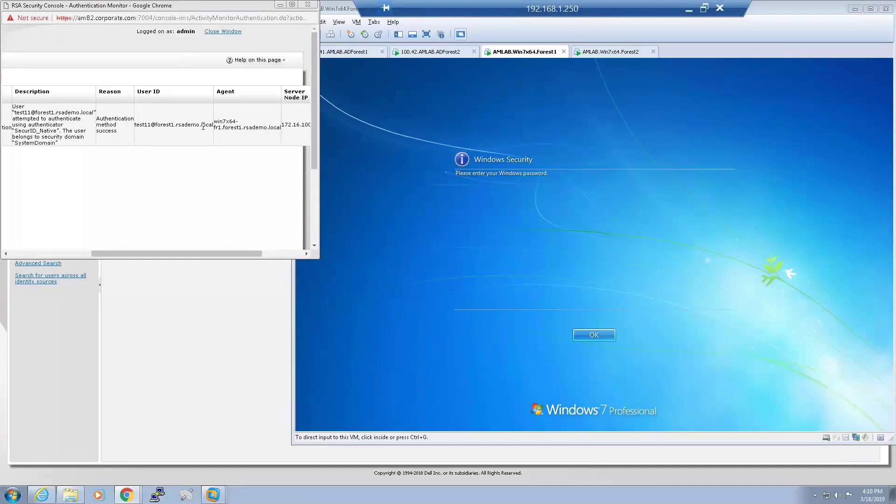
Enter the Windows password to finish test11's logon to the desktop.
left_click(573, 243)
left_click(596, 335)
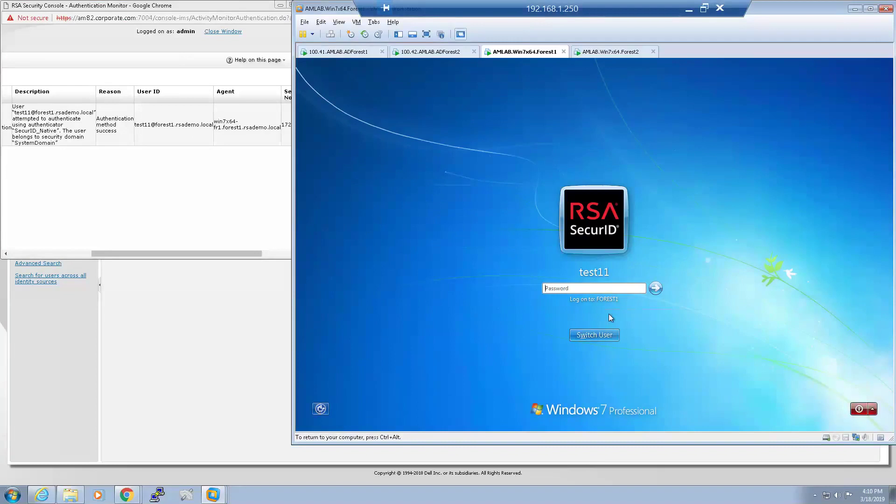
type("*********")
key("Return")
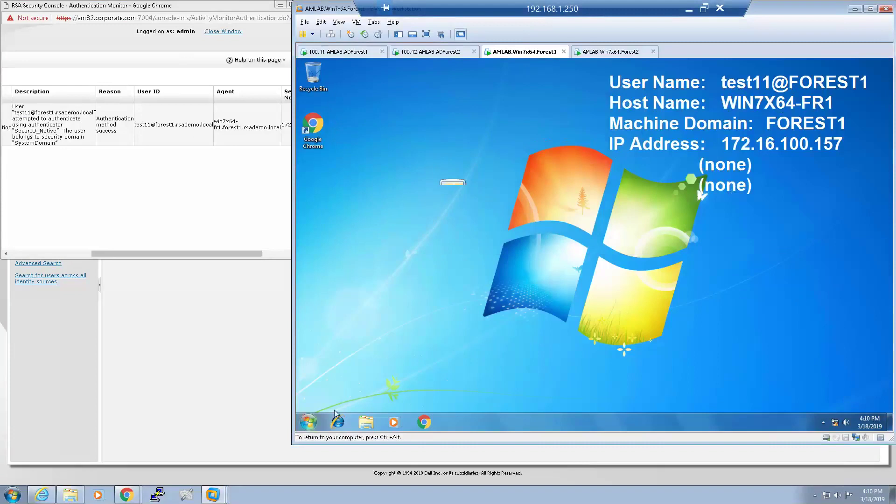
left_click(308, 422)
Lock the FOREST1 session and attempt a SecurID logon as forest1\test21 with a passcode.
mouse_move(459, 397)
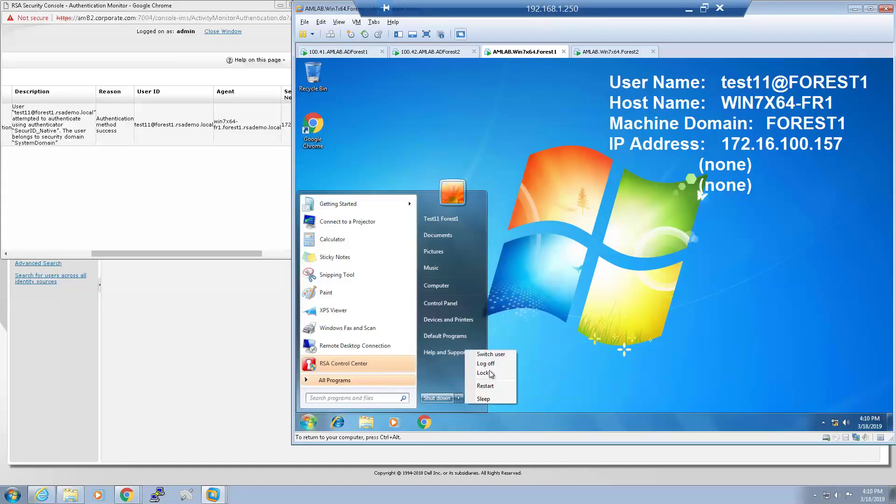
left_click(486, 372)
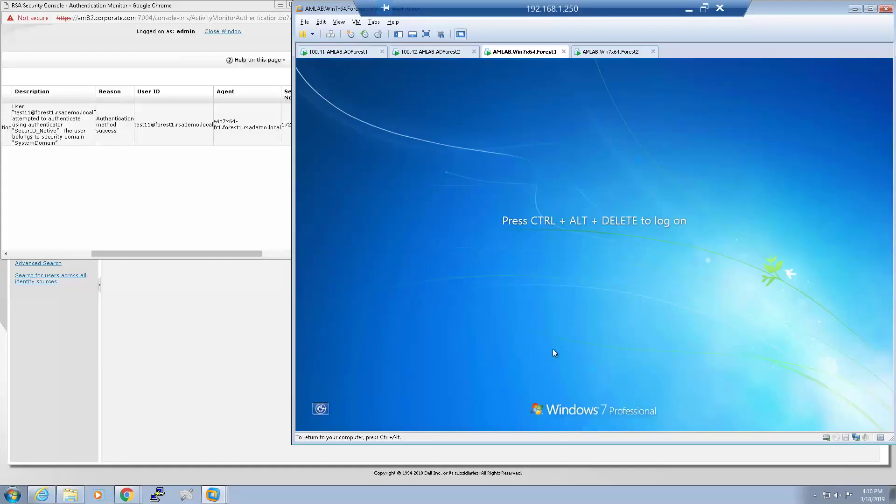
key("ctrl+alt+Insert")
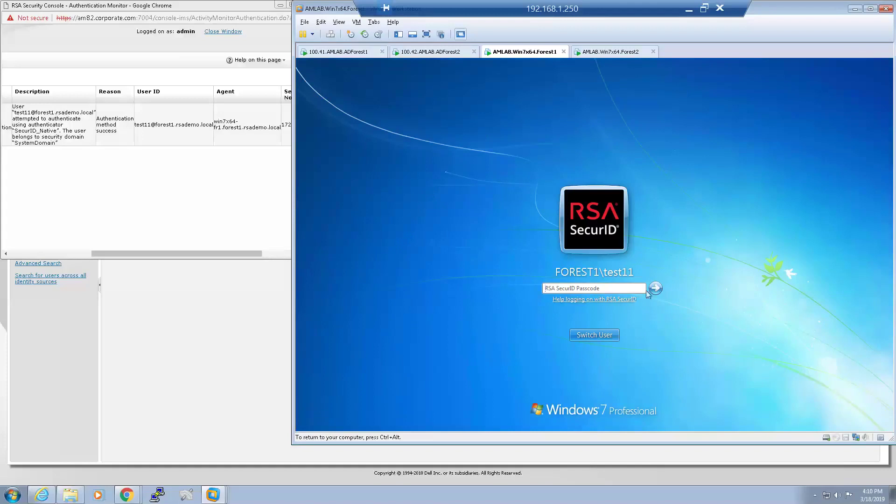
left_click(594, 335)
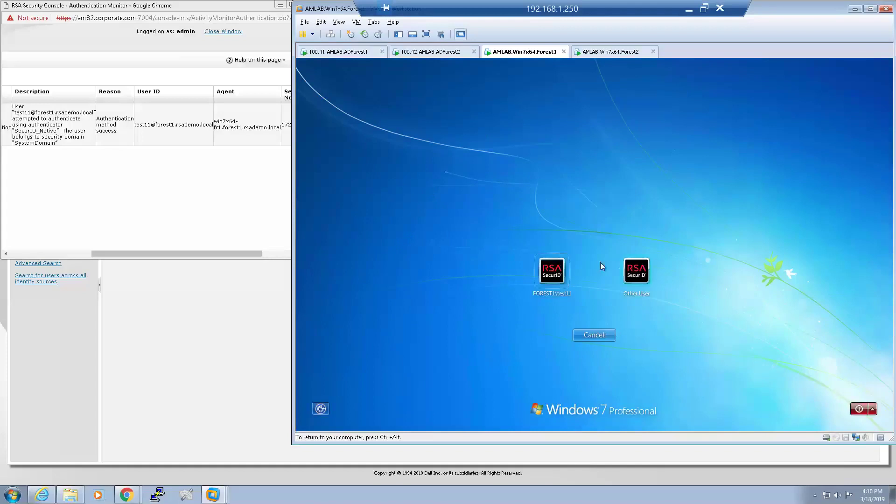
left_click(639, 273)
type("forest1")
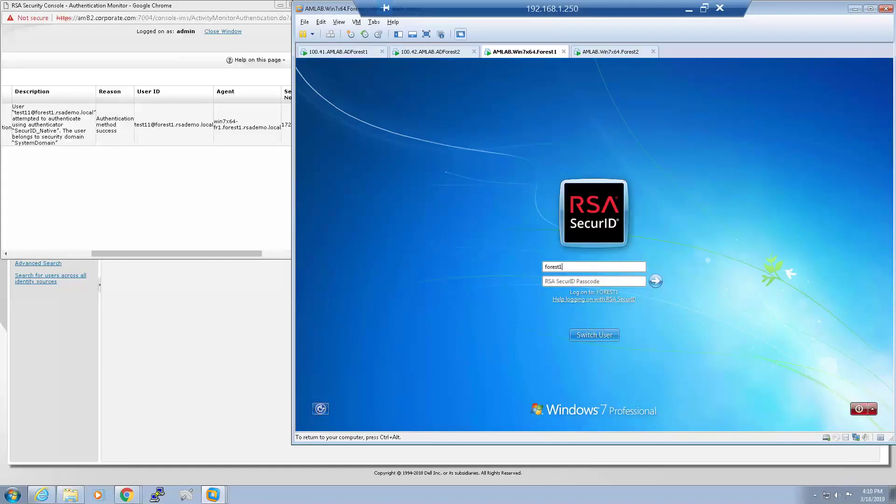
type("\\test21")
type("*********")
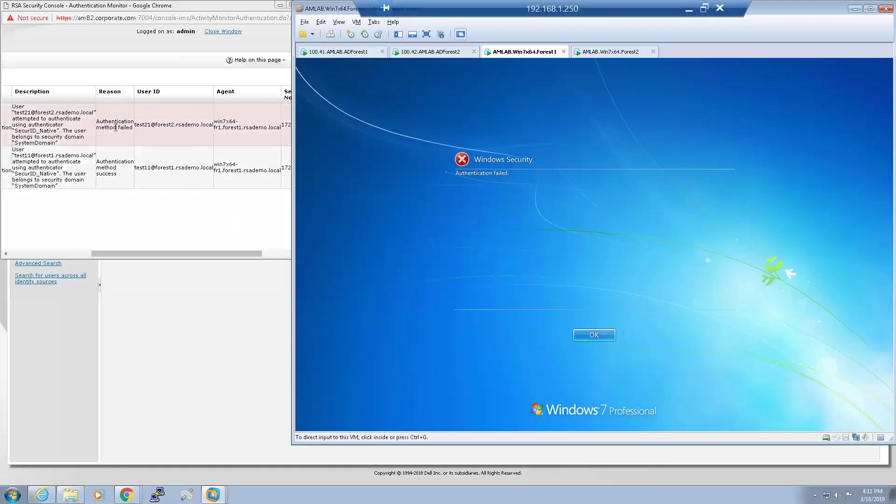
Dismiss Authentication failed, resubmit the SecurID passcode, and check the Authentication Monitor.
left_click(614, 335)
left_click(589, 334)
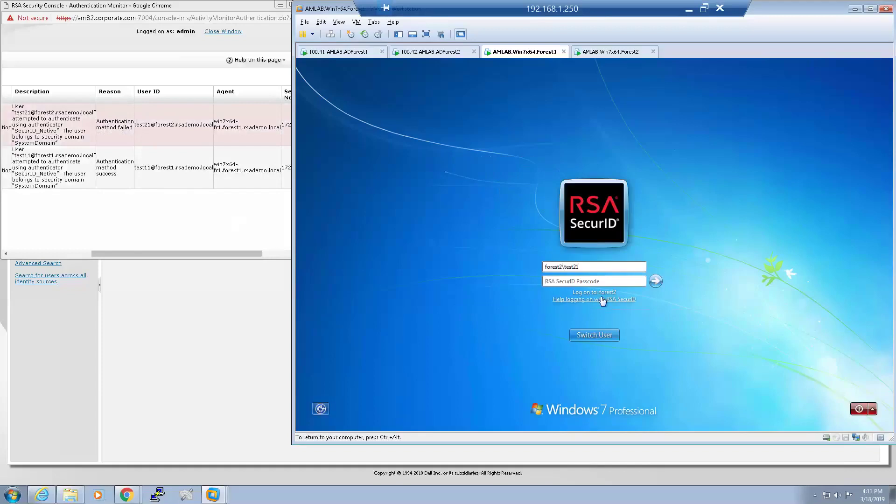
type("123456")
left_click(656, 281)
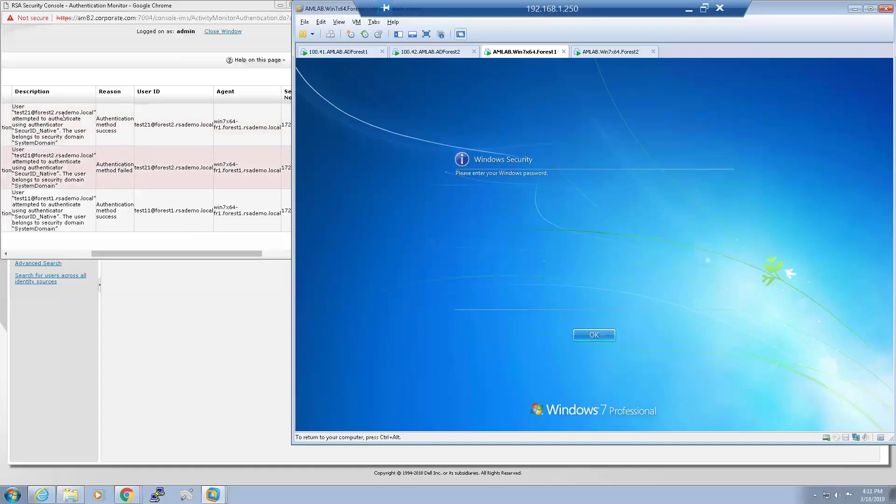
left_click(80, 122)
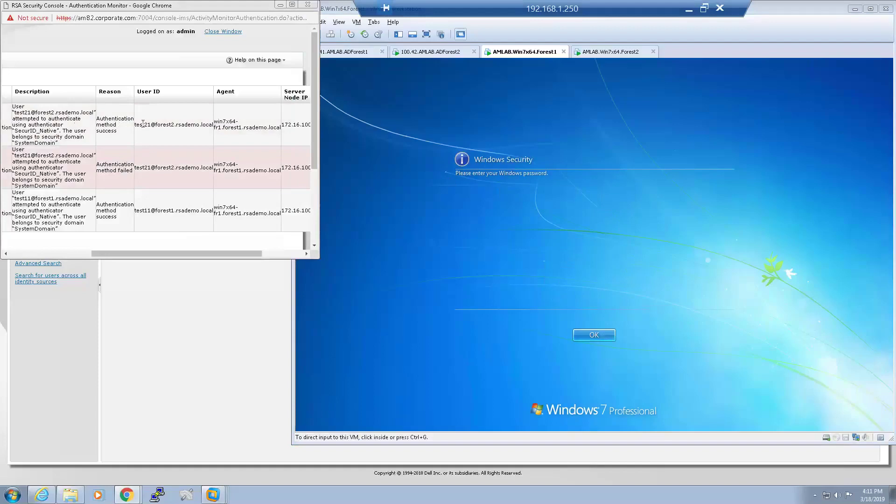
Enter the Windows password to sign test21@FOREST2 in to the desktop.
left_click(568, 284)
left_click(604, 336)
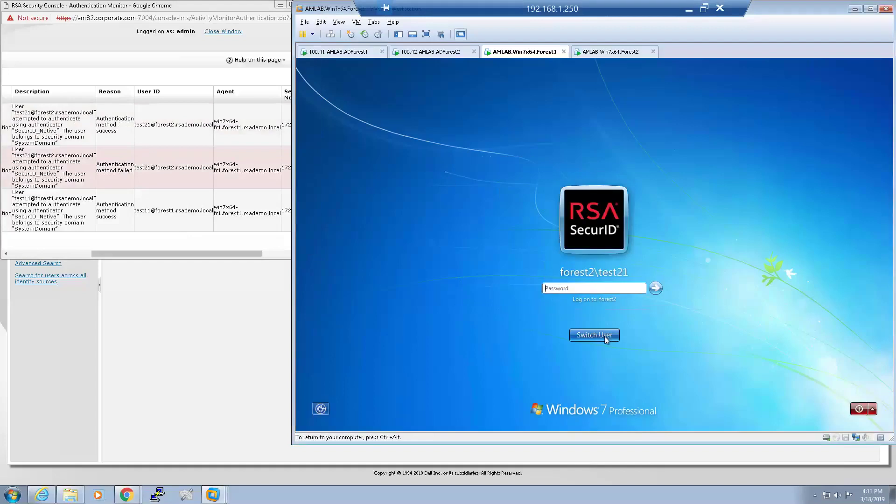
type("••••••••")
key("Return")
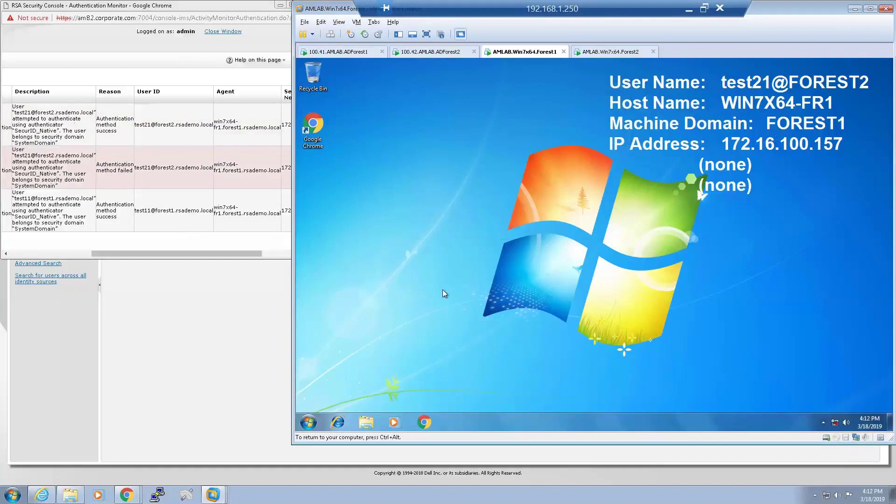
Log the FOREST2 user off and switch to the AMLAB.Win7x64.Forest2 VM tab.
left_click(308, 422)
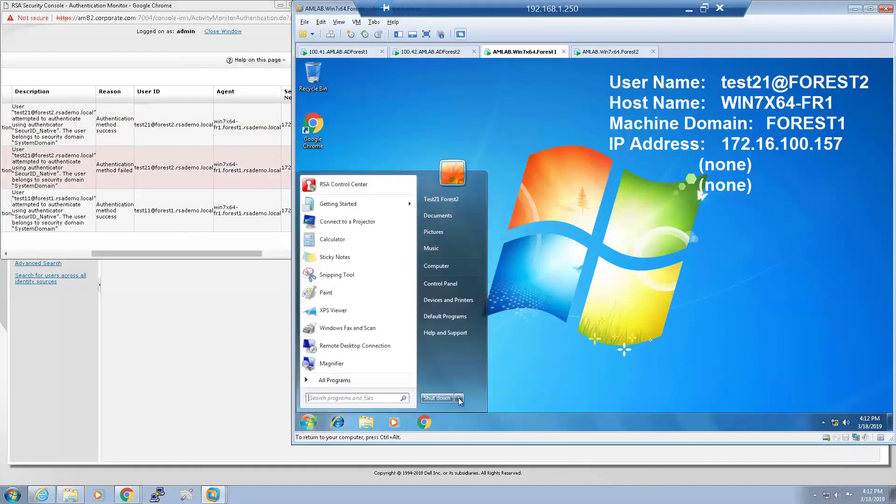
mouse_move(459, 398)
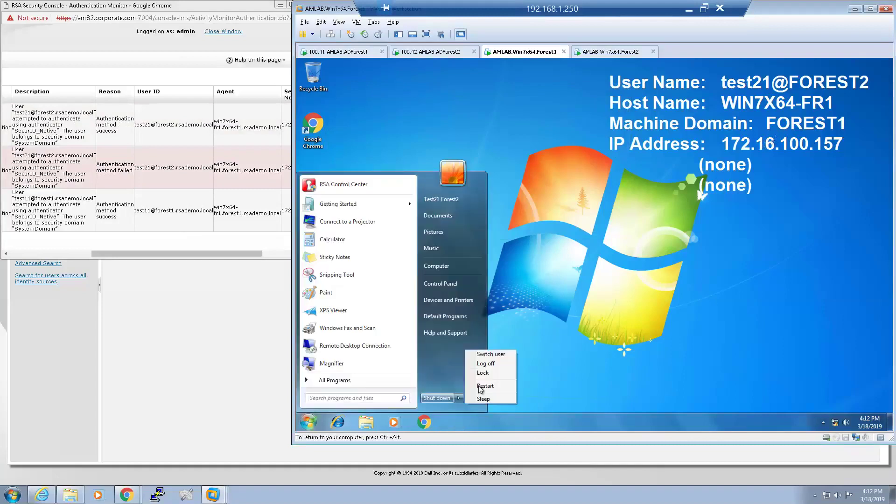
left_click(488, 363)
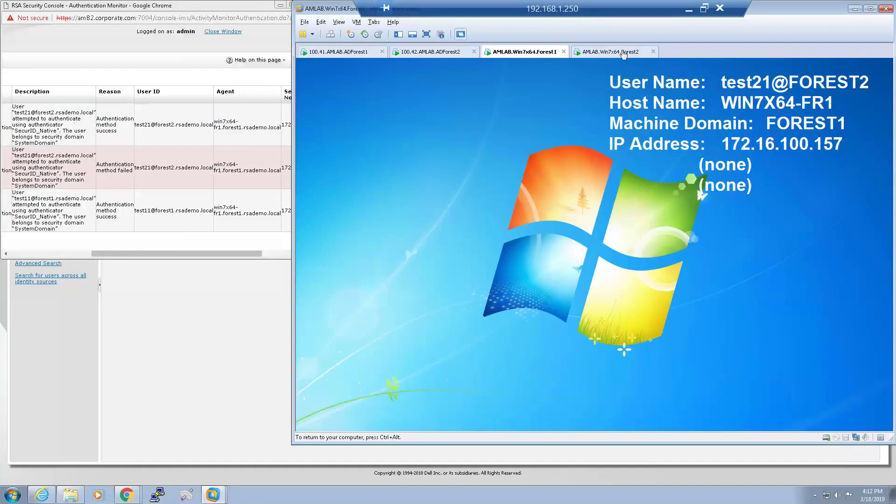
left_click(624, 52)
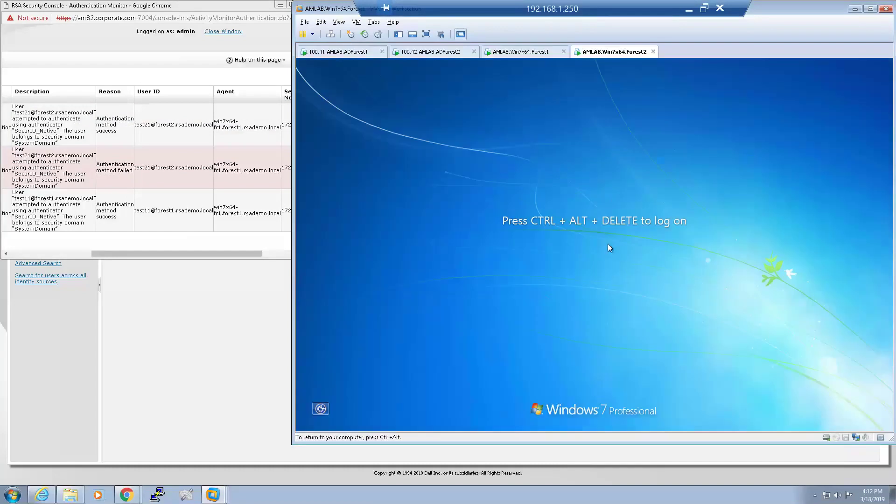
Log on via SecurID as Other User forest2\administrator with the passcode.
key("ctrl+alt+Insert")
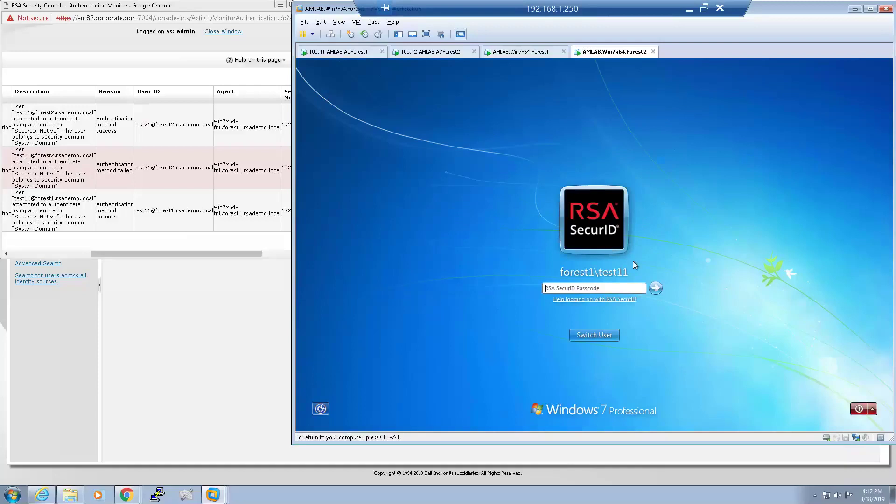
left_click(602, 337)
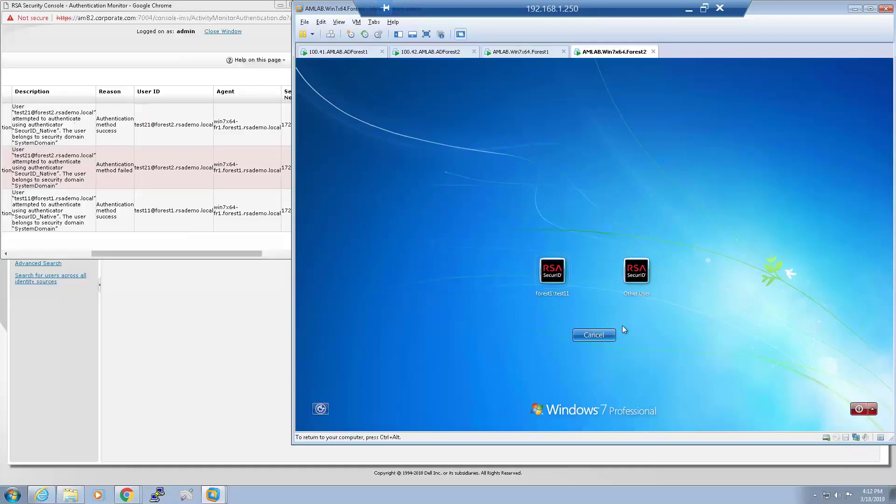
left_click(636, 272)
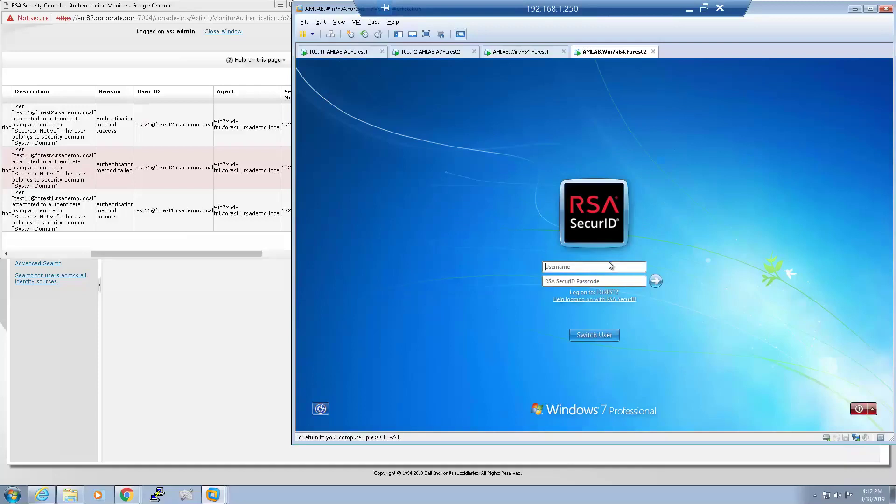
type("forest2\\administrator")
key("Tab")
type("••••••••••")
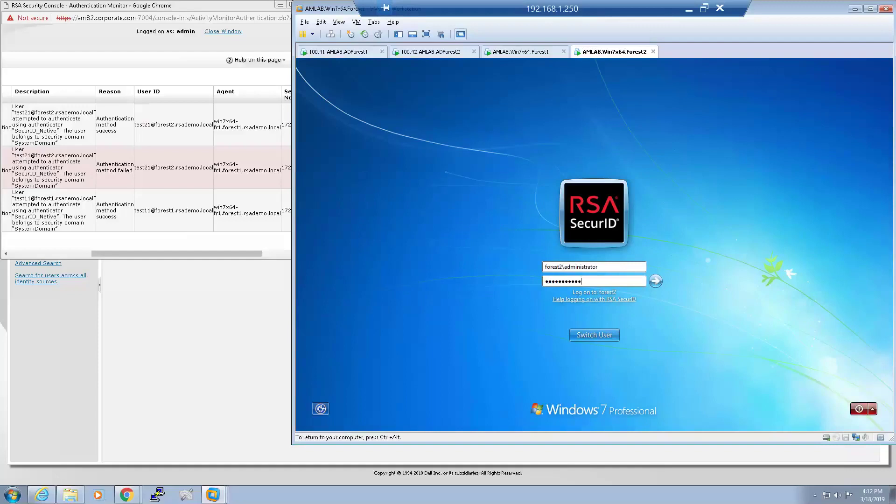
key("Return")
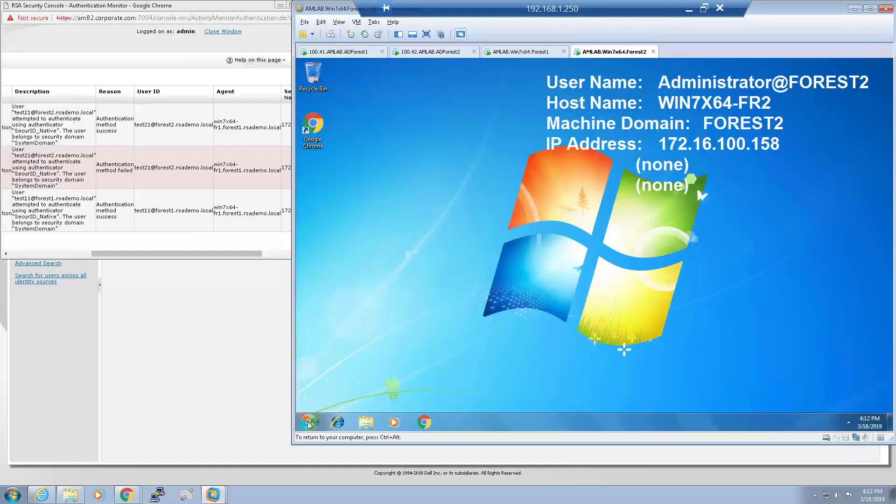
Launch RSA Control Center on the Forest2 VM and open Challenge Users under Advanced Tools.
left_click(308, 422)
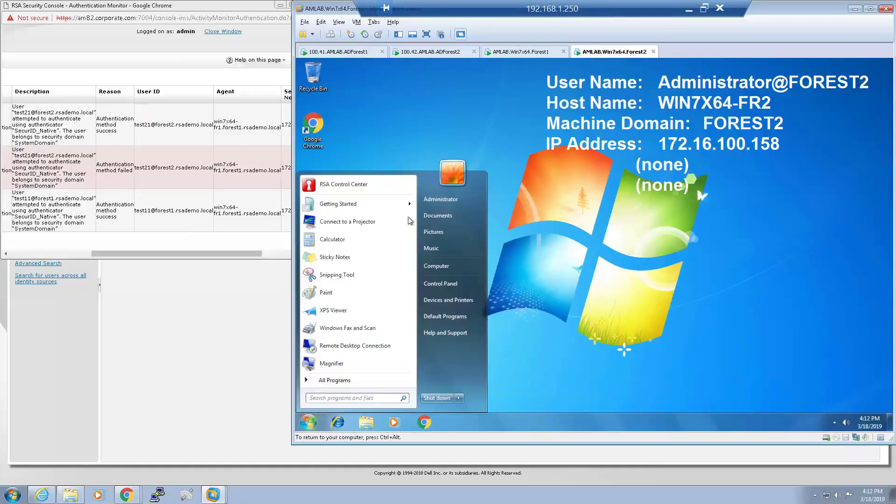
left_click(376, 185)
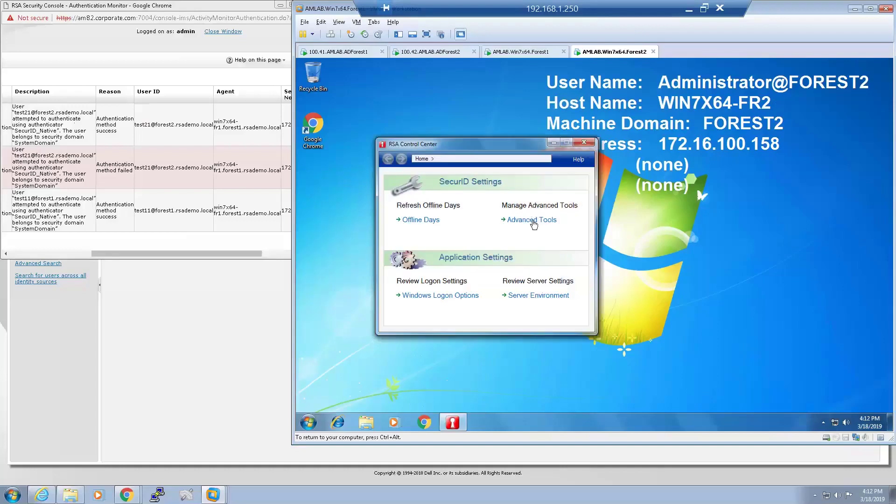
left_click(533, 220)
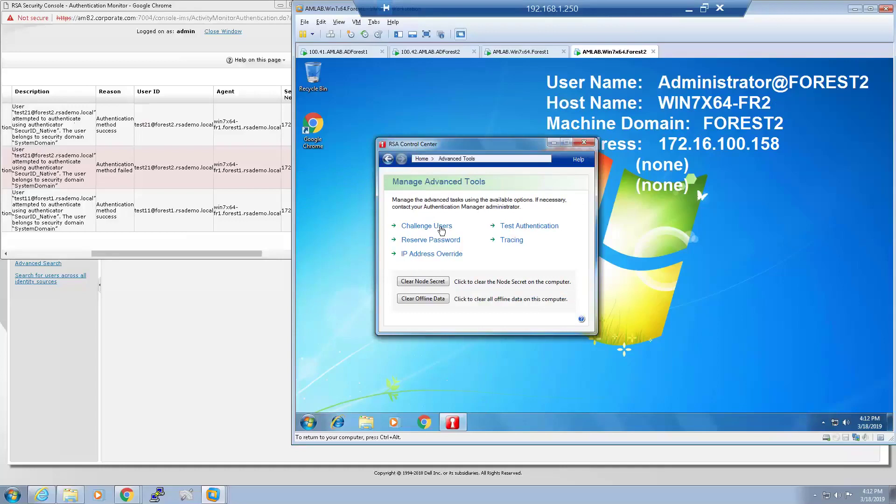
left_click(441, 227)
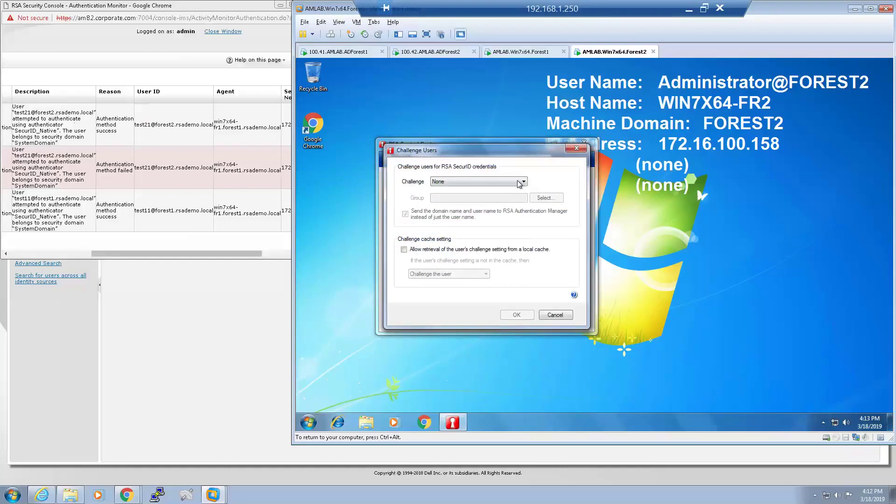
Set Challenge to Users in group with local Administrators, save, and close the Control Center.
left_click(522, 183)
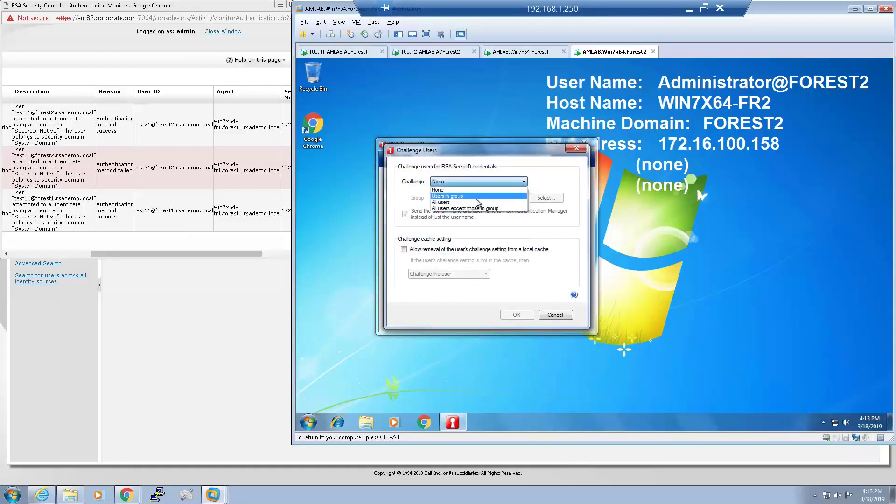
left_click(460, 197)
left_click(541, 199)
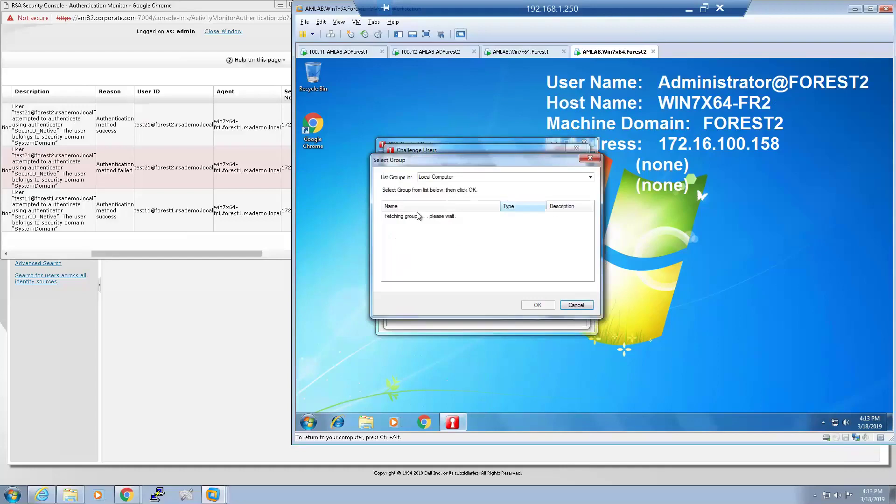
left_click(538, 305)
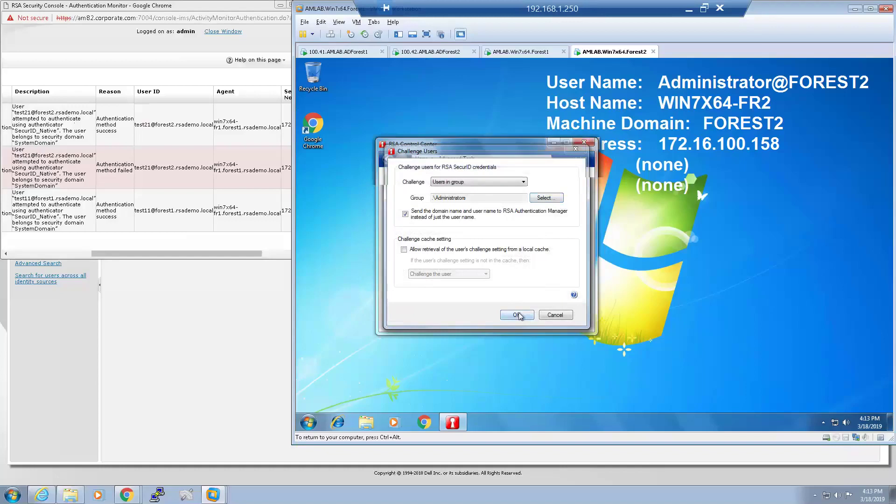
left_click(517, 315)
left_click(584, 142)
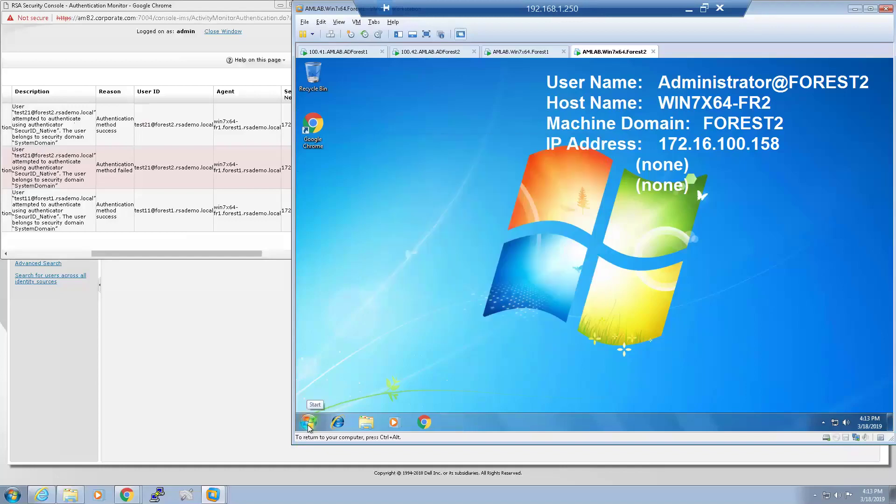
left_click(308, 422)
right_click(439, 273)
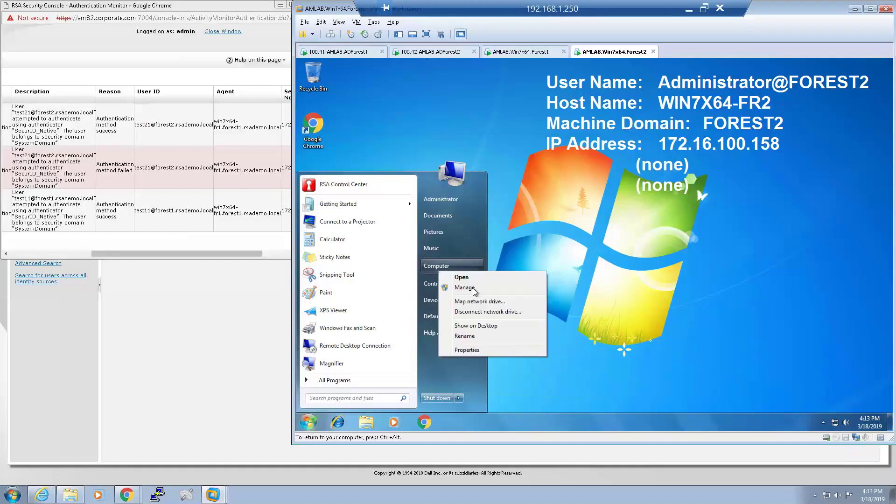
key("Escape")
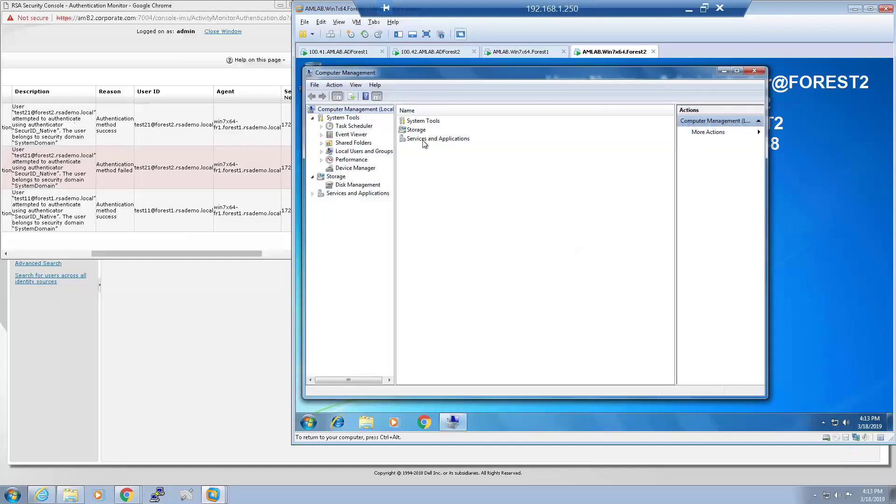
left_click(371, 152)
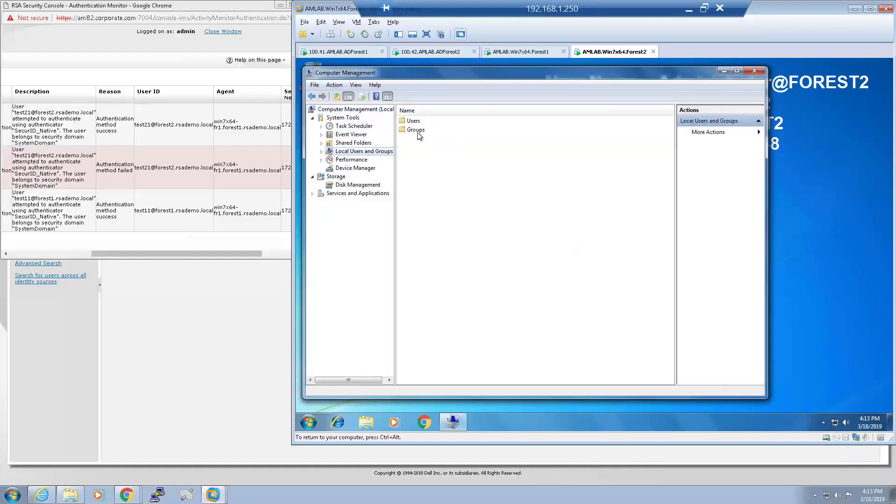
double_click(417, 131)
left_click(434, 122)
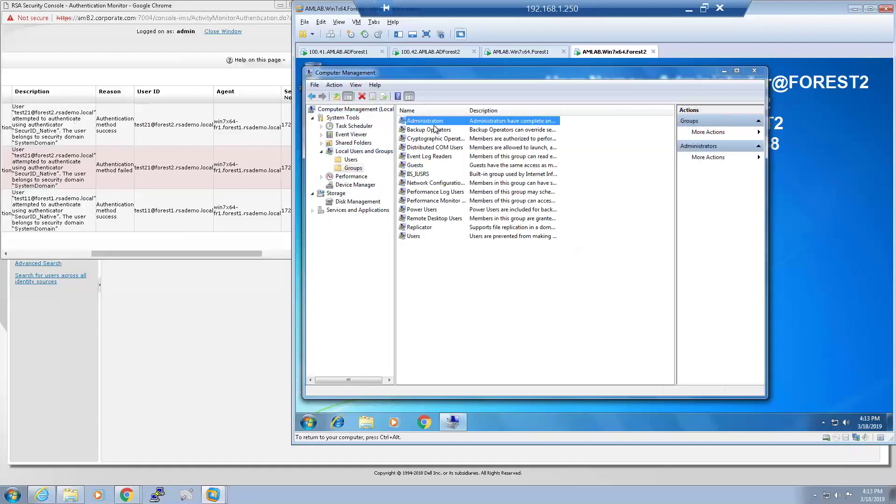
double_click(434, 122)
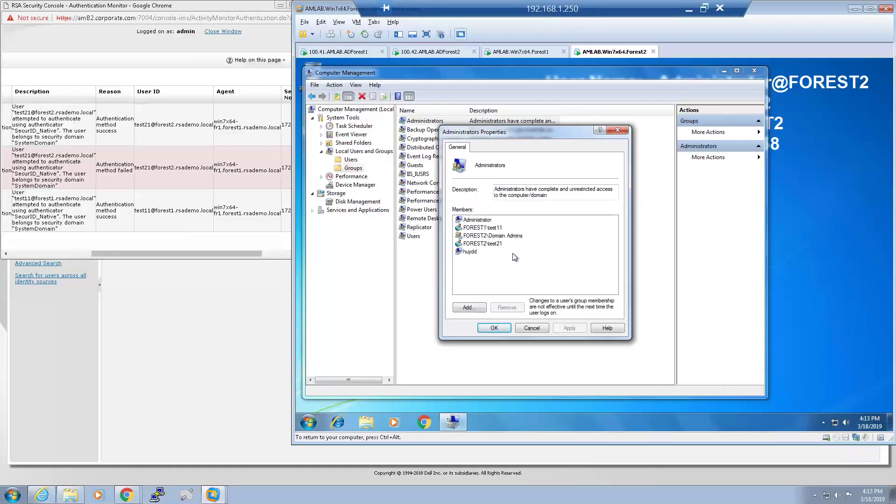
left_click(503, 330)
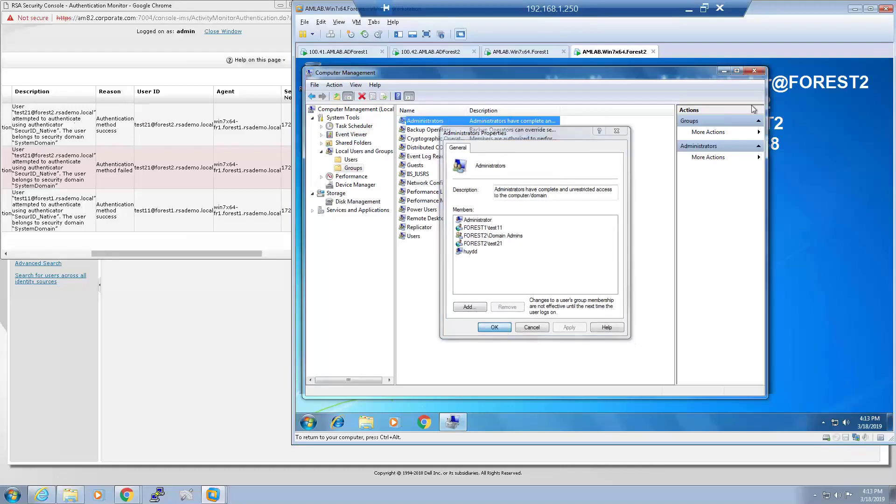
left_click(754, 71)
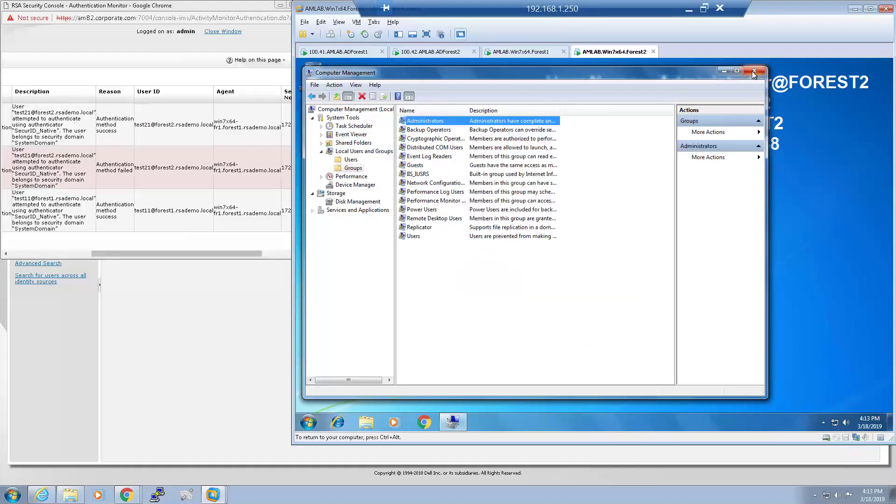
Log the Administrator off the Forest2 VM and send Ctrl+Alt+Del for the SecurID passcode prompt.
left_click(307, 422)
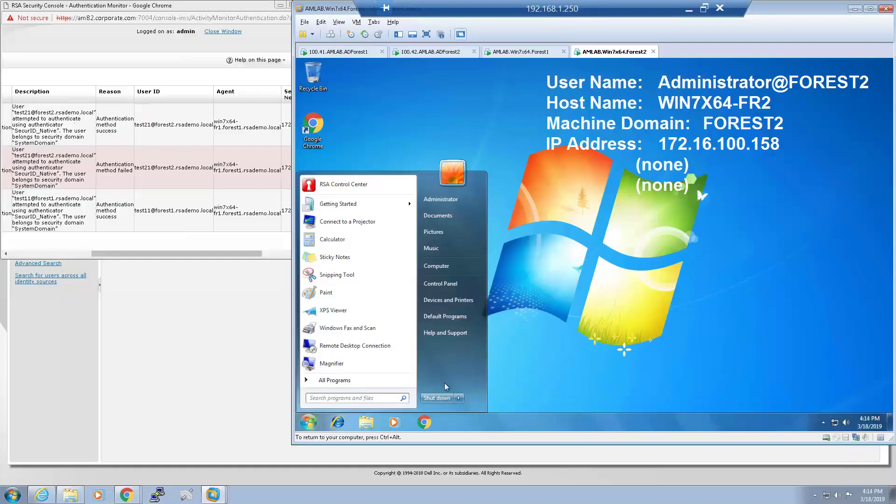
mouse_move(459, 398)
left_click(492, 366)
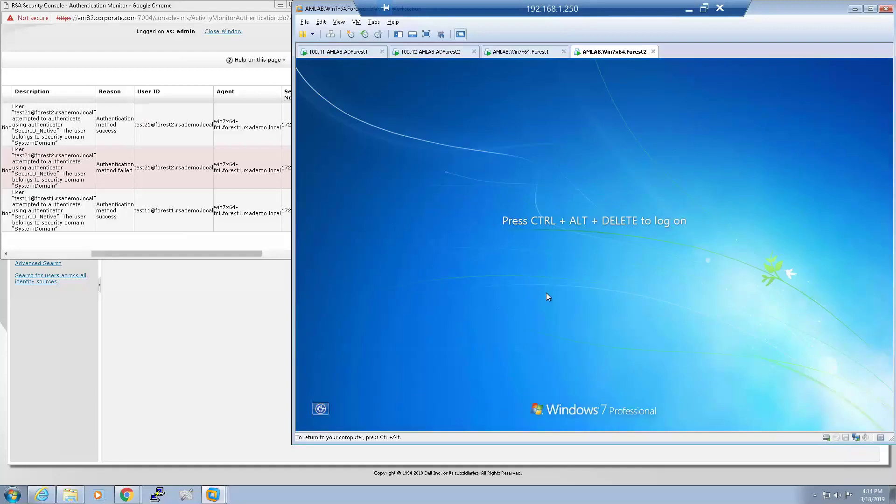
key("ctrl+alt+Insert")
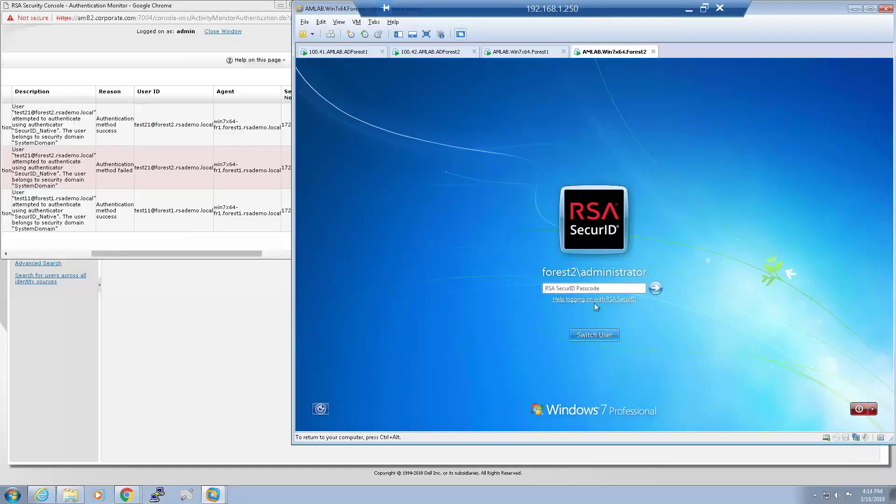
Log on to the Forest2 VM as FOREST1 user test12 with a SecurID passcode, then return to the Authentication Monitor.
type("1")
left_click(600, 335)
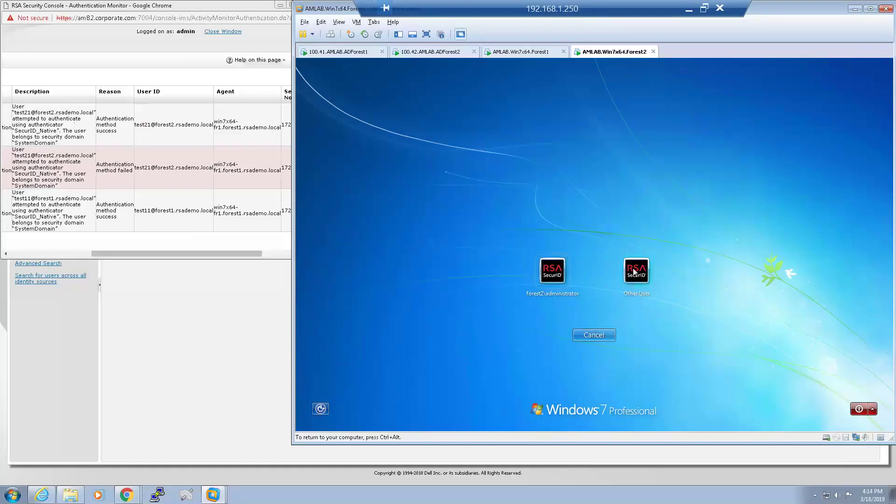
left_click(635, 280)
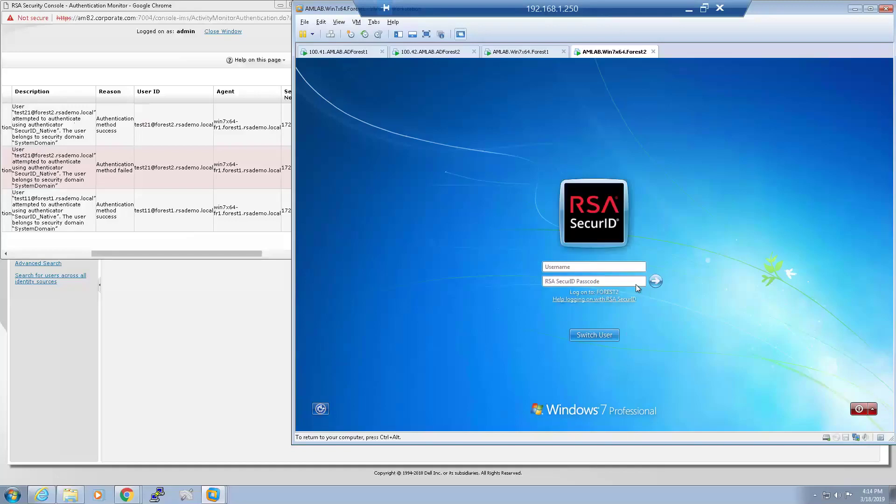
type("forest1\\test12")
key("Tab")
type("•••••••••")
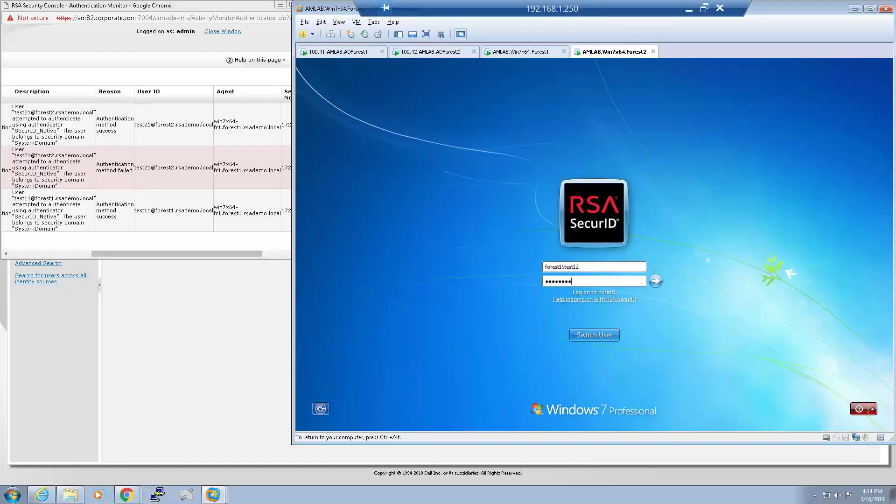
key("Return")
key("ctrl+alt")
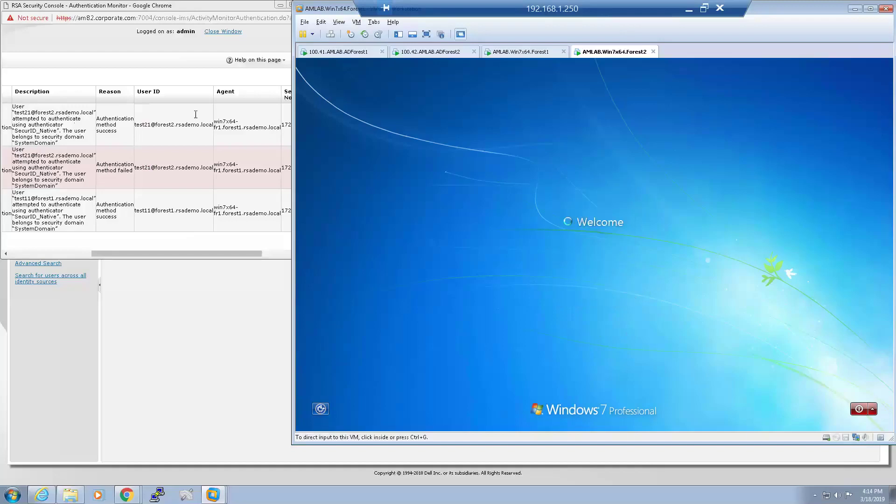
left_click(186, 98)
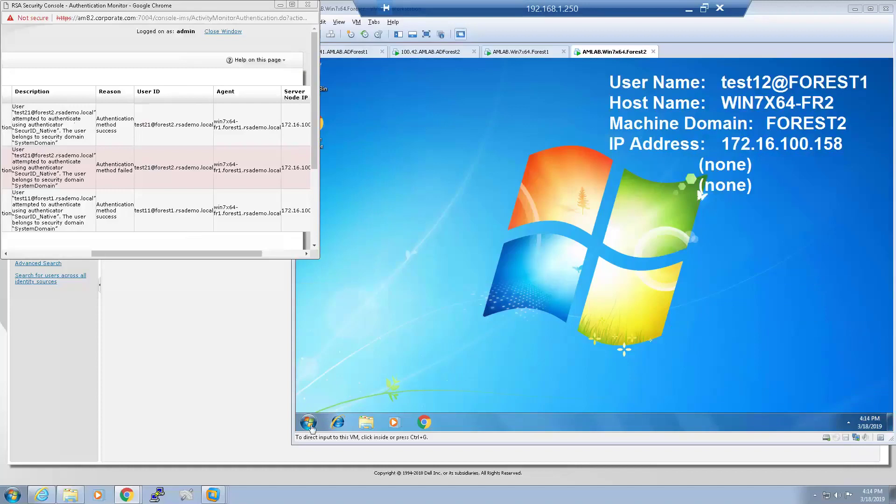
Log the FOREST1 test user off the Forest2 VM.
left_click(311, 425)
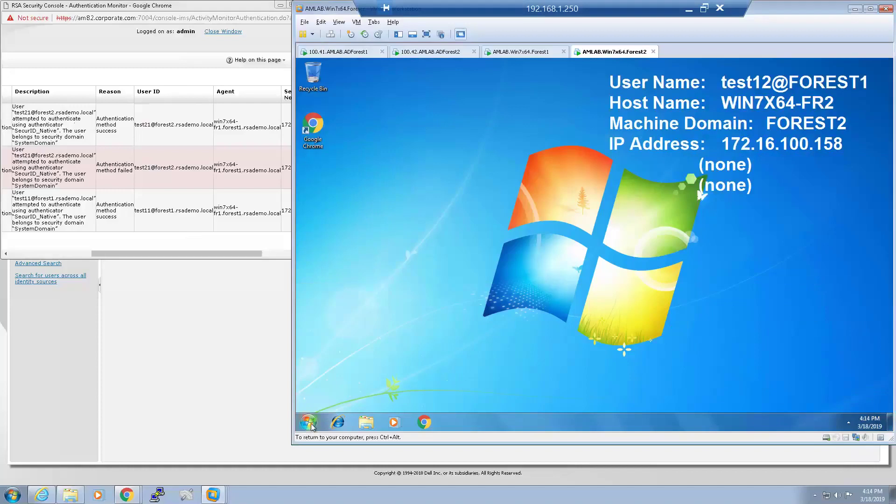
left_click(311, 425)
left_click(460, 395)
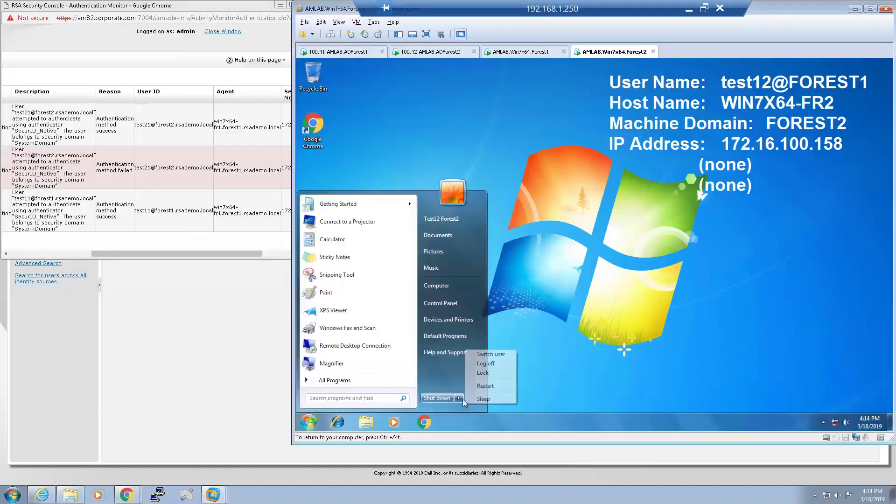
left_click(486, 364)
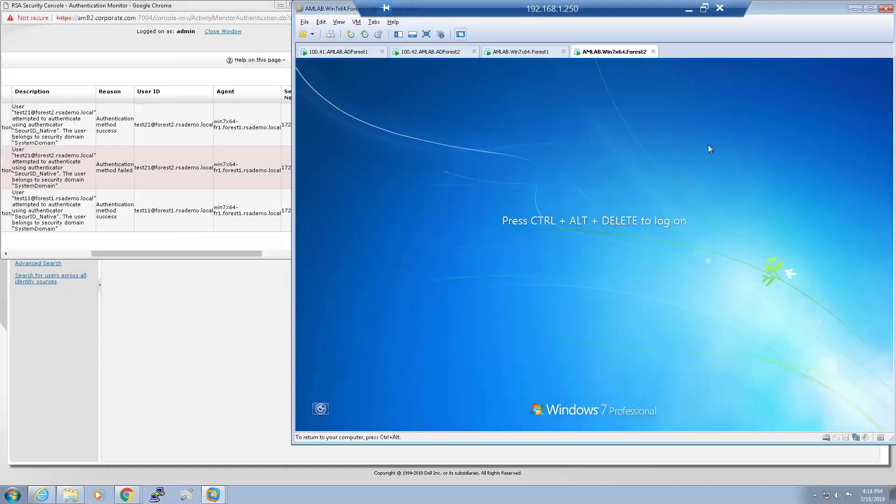
Start an Other User logon as forest1\test11 with a SecurID passcode.
key("ctrl+alt+Insert")
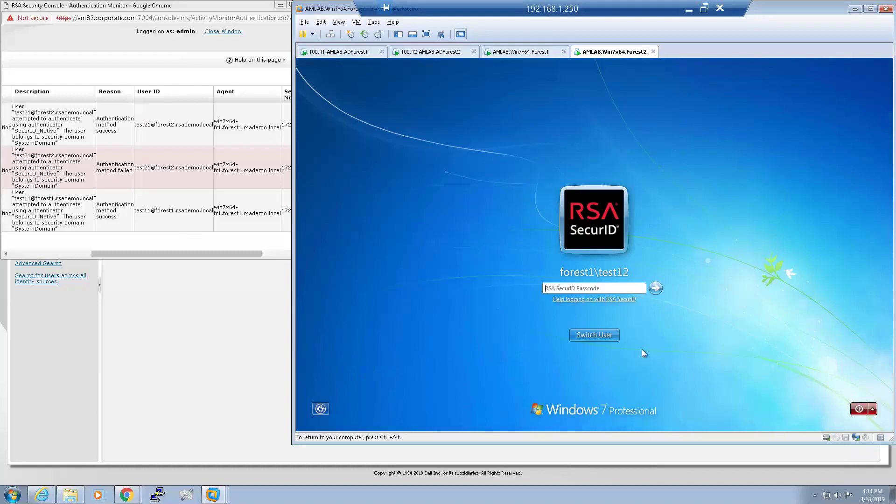
left_click(606, 334)
left_click(644, 261)
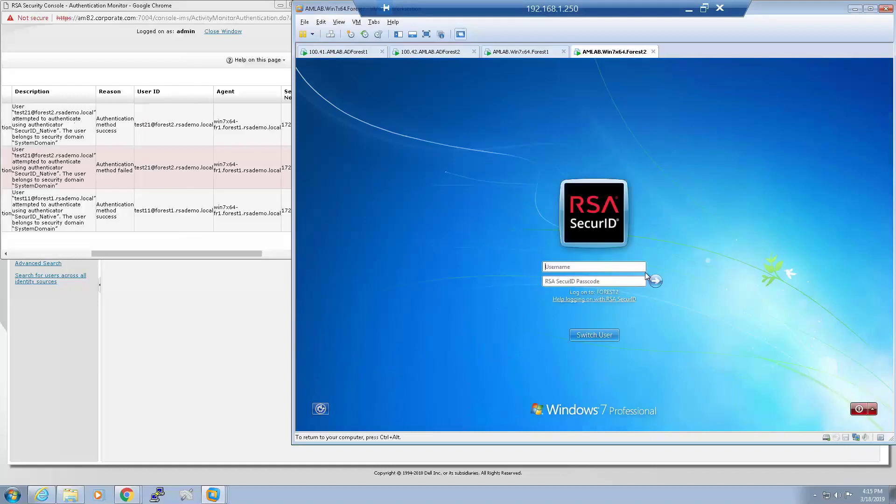
type("forest1\\test1••••••")
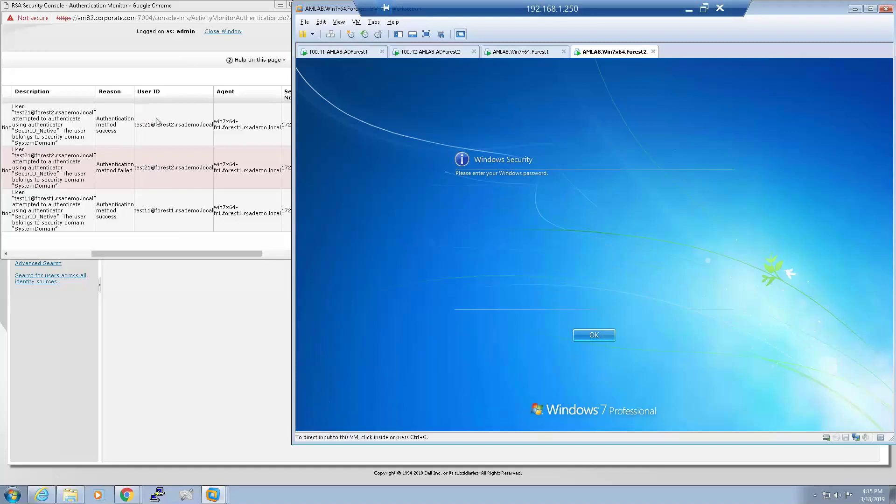
Confirm test11@forest1's success entry in the Authentication Monitor, then complete test11's Windows password logon.
left_click(160, 121)
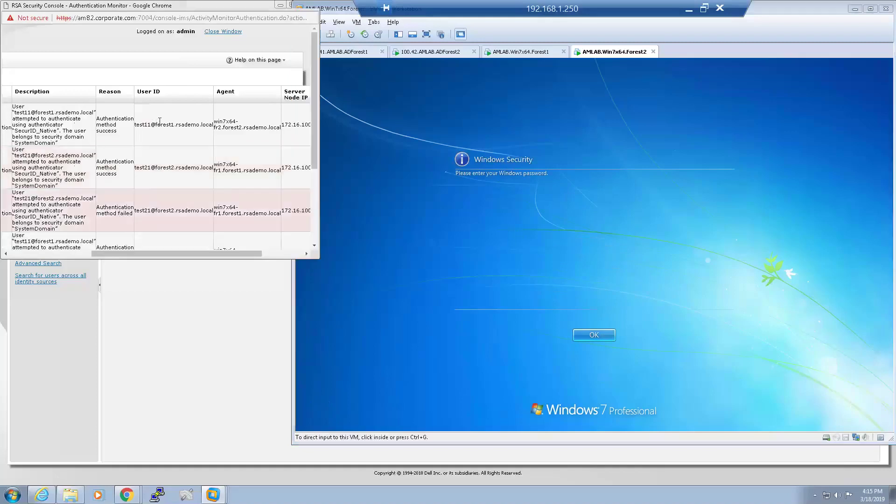
left_click_drag(40, 113, 184, 125)
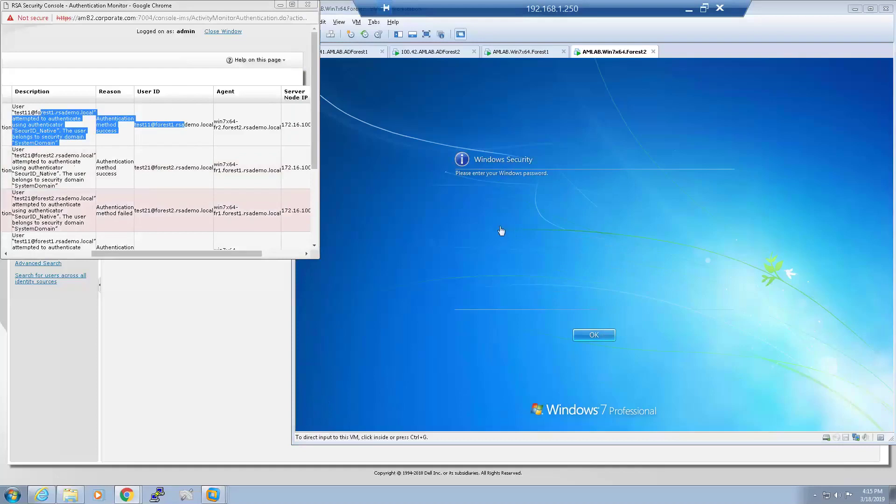
left_click(596, 320)
left_click(593, 335)
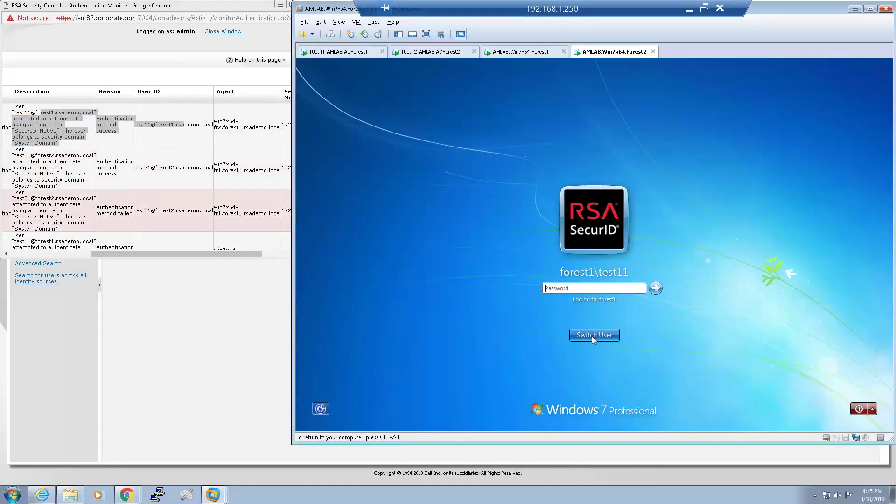
type("********")
key("Return")
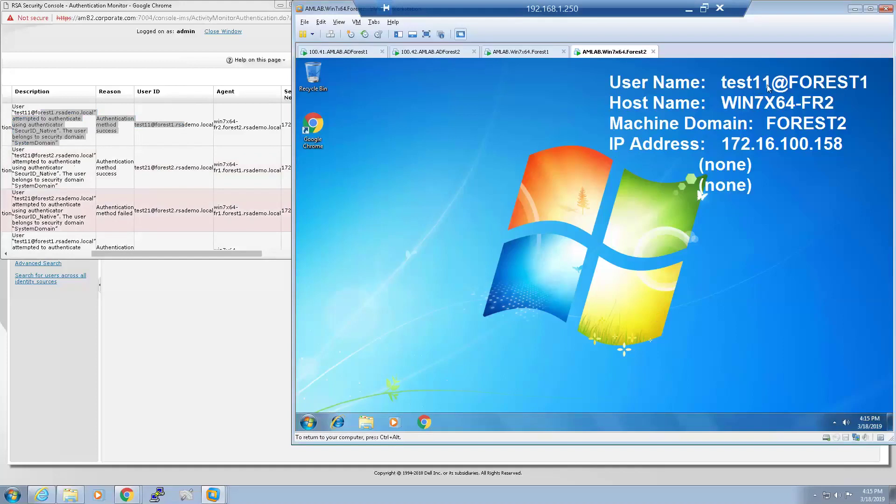
View the Forest2 VM's local groups in Computer Management, then close it.
left_click(308, 423)
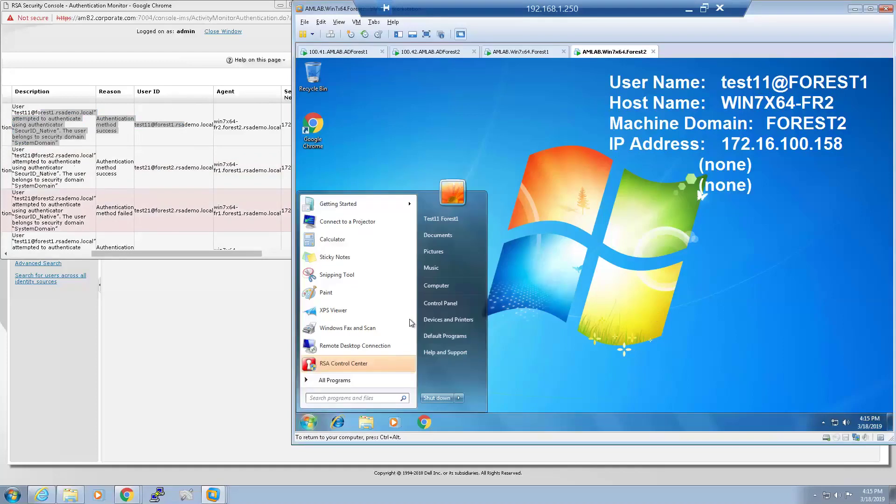
right_click(440, 286)
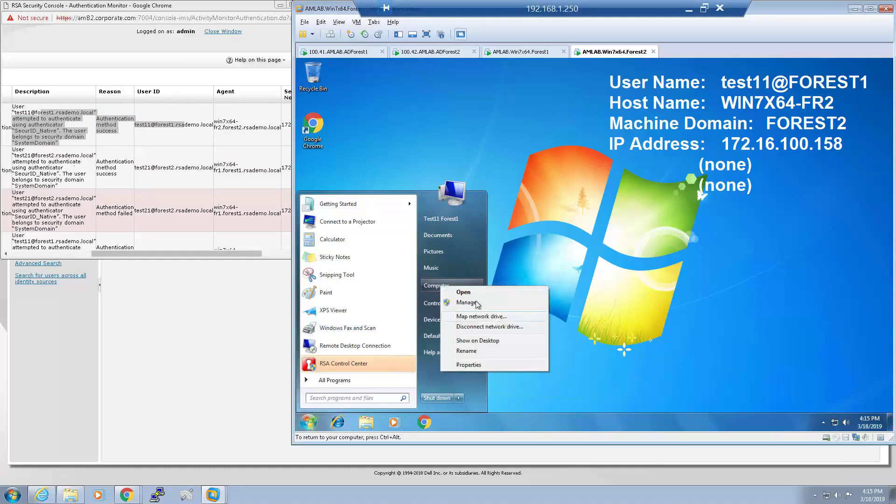
left_click(467, 303)
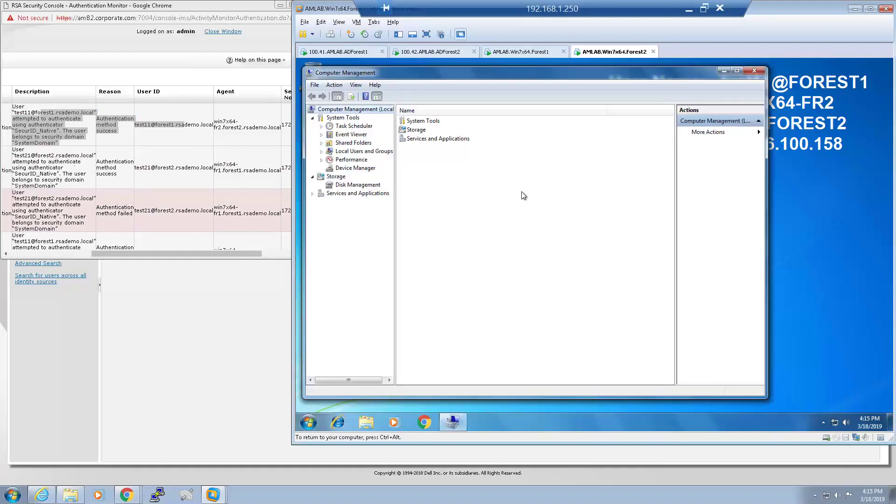
left_click(356, 152)
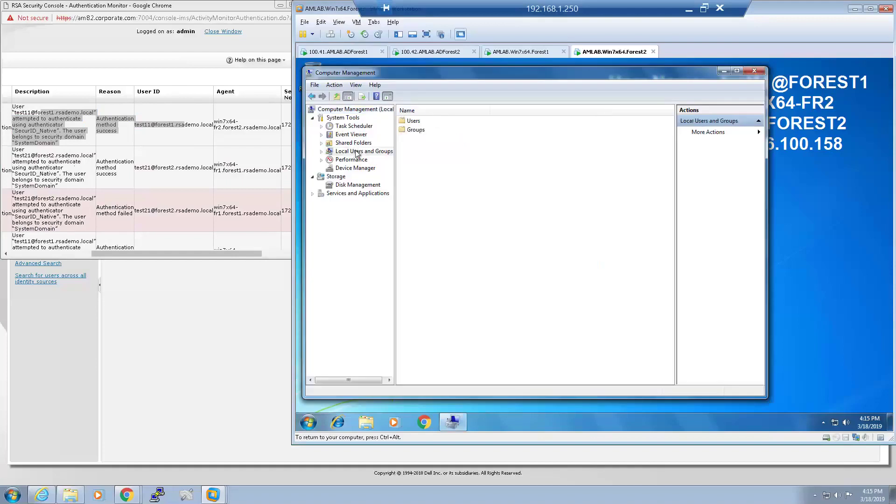
double_click(415, 129)
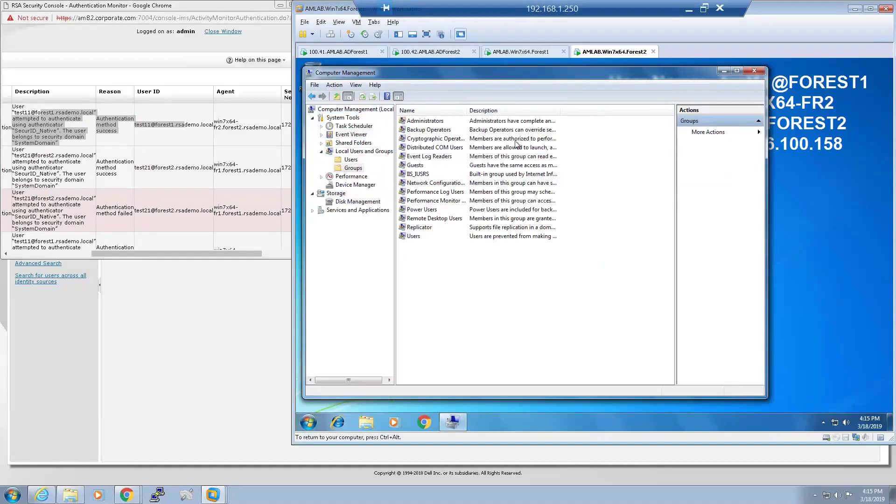
left_click(762, 73)
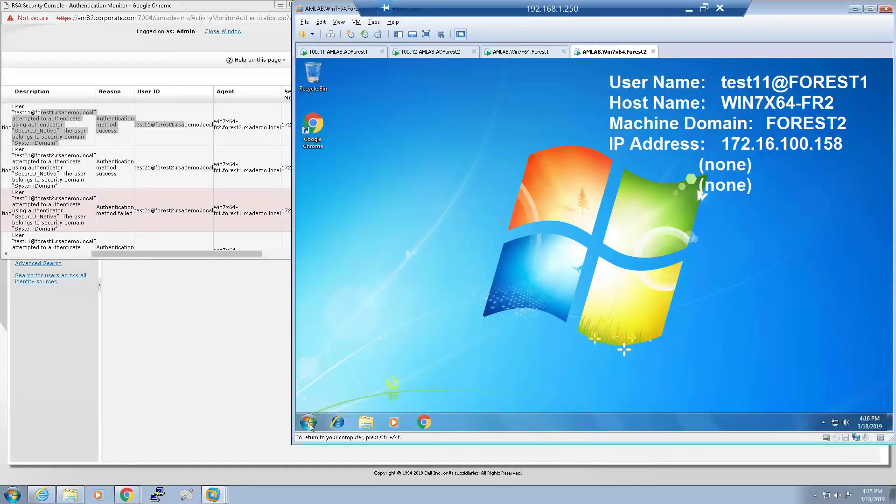
Log the test11 user off the Forest2 VM.
left_click(308, 423)
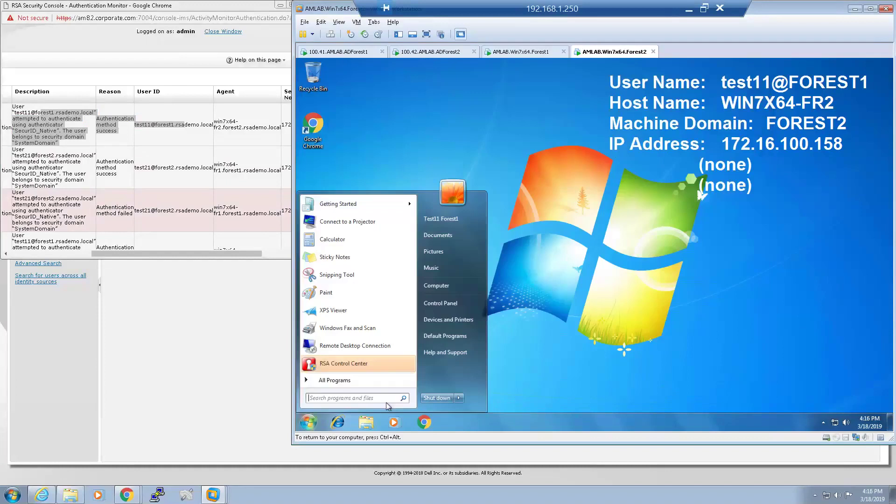
left_click(460, 399)
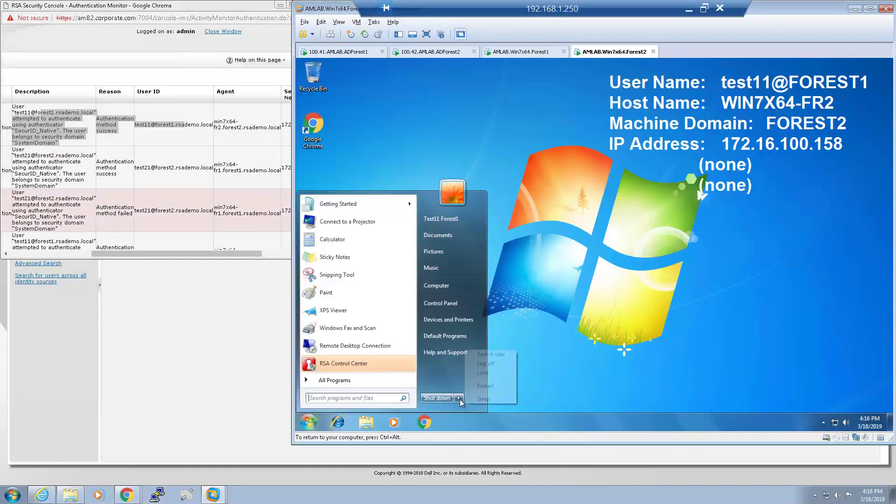
left_click(497, 365)
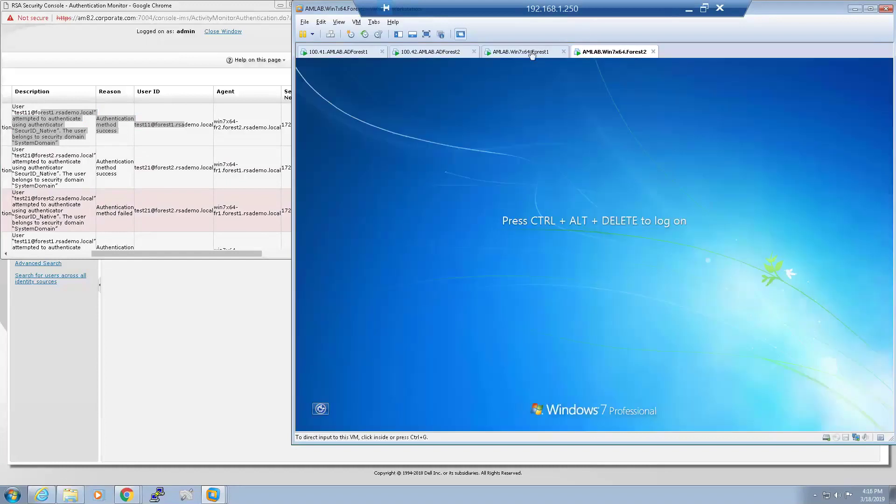
On the Forest1 VM, attempt an Other User logon as test21 with a SecurID passcode.
left_click(532, 52)
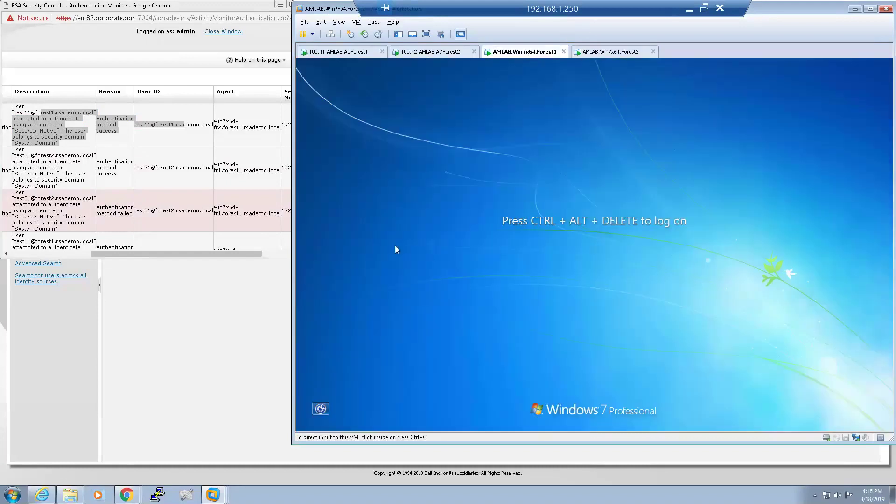
left_click(656, 249)
key("ctrl+alt+Delete")
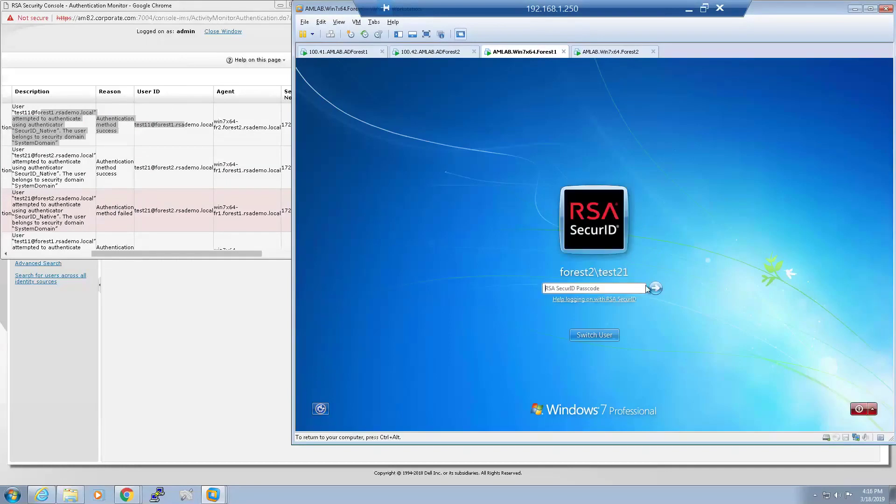
left_click(601, 335)
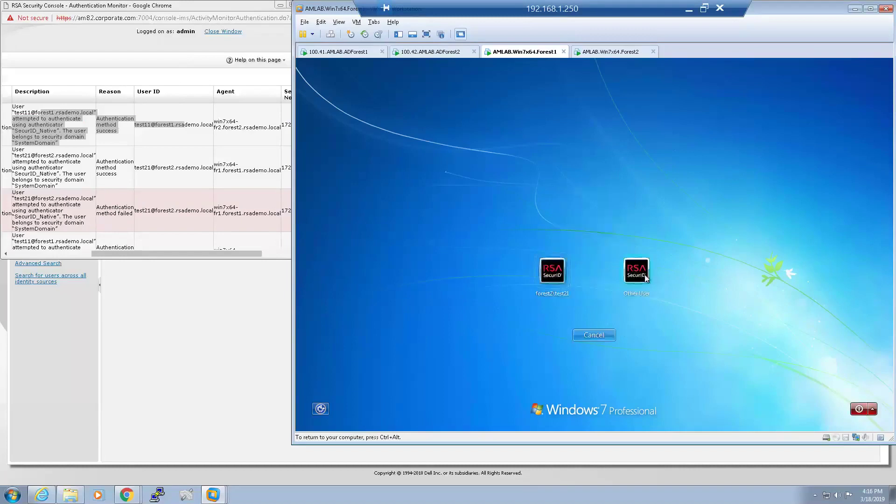
left_click(634, 281)
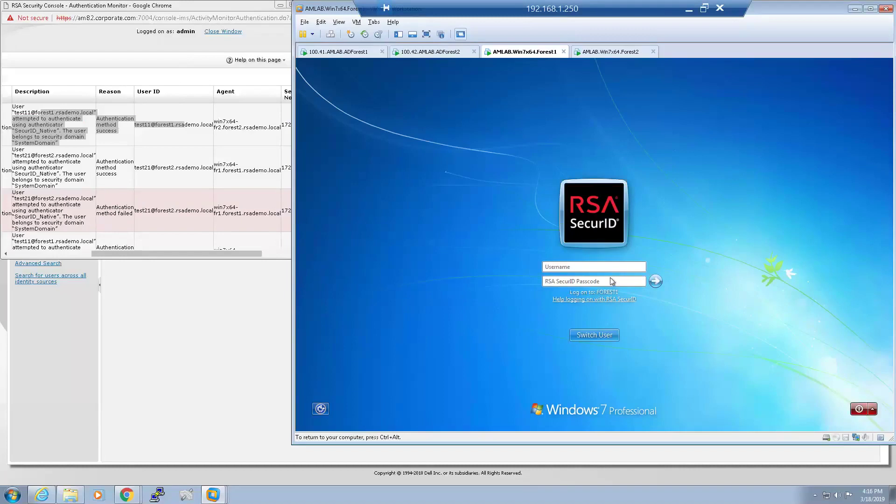
type("test")
type("21")
type("********")
type("*")
key("Return")
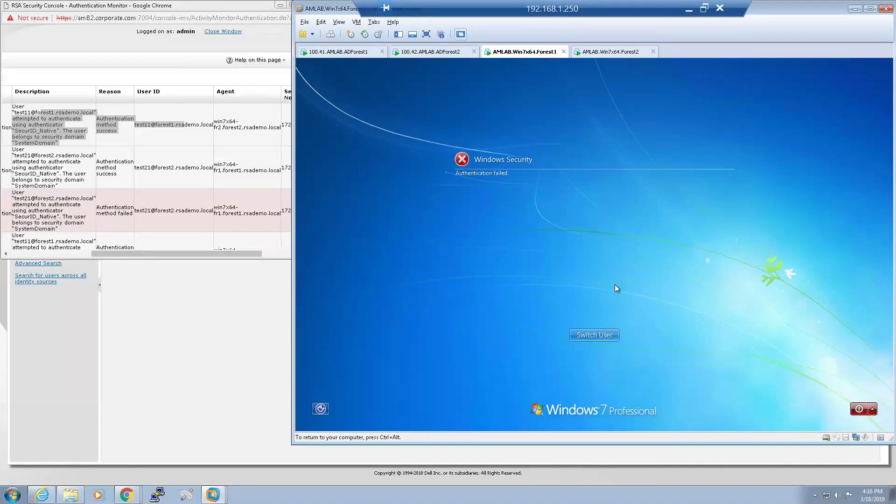
Retry test21's logon on the Forest1 VM with a new passcode.
left_click(602, 337)
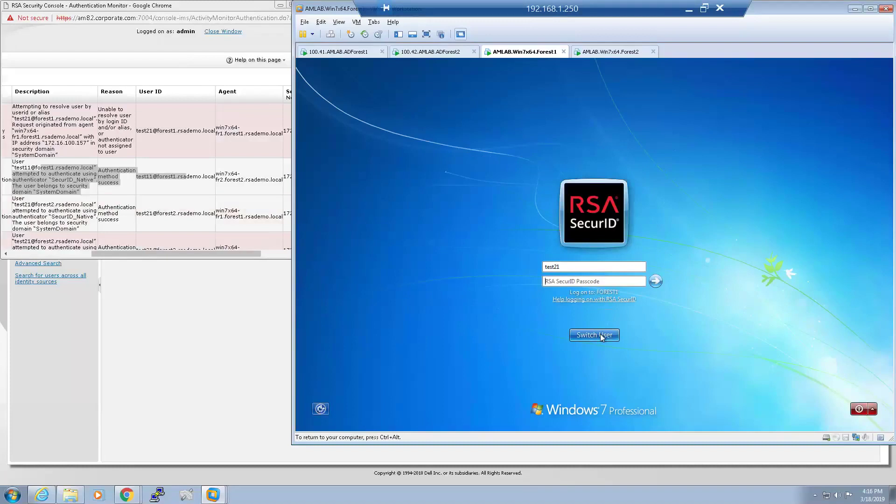
type("123456789")
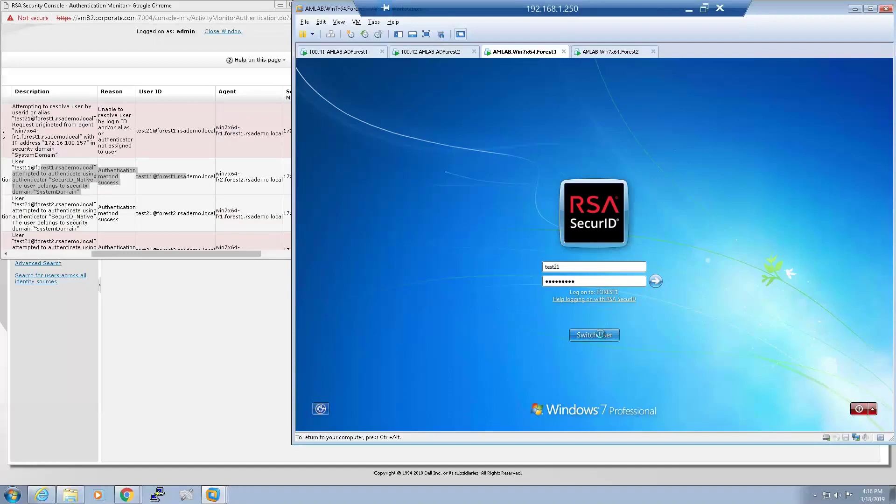
left_click(594, 334)
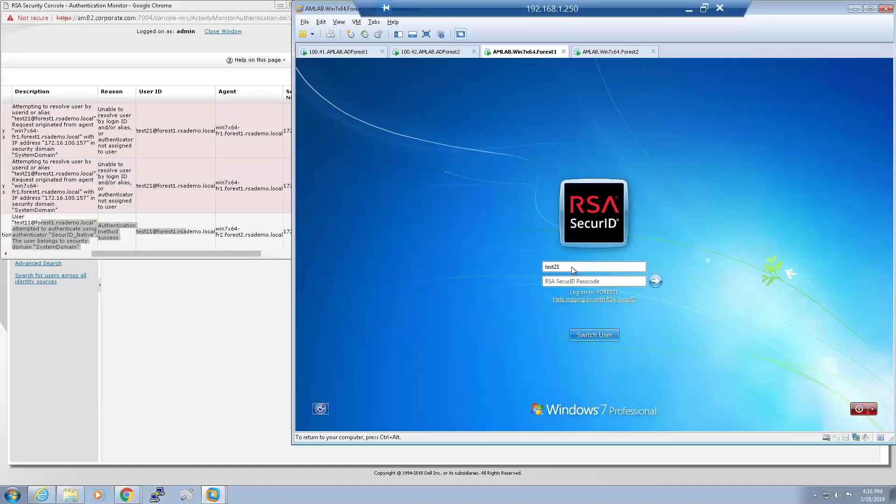
Change the username to test11, submit a passcode, and dismiss the failure message.
left_click(571, 267)
key("BackSpace")
key("BackSpace")
type("11")
key("Tab")
type("123456789")
key("Return")
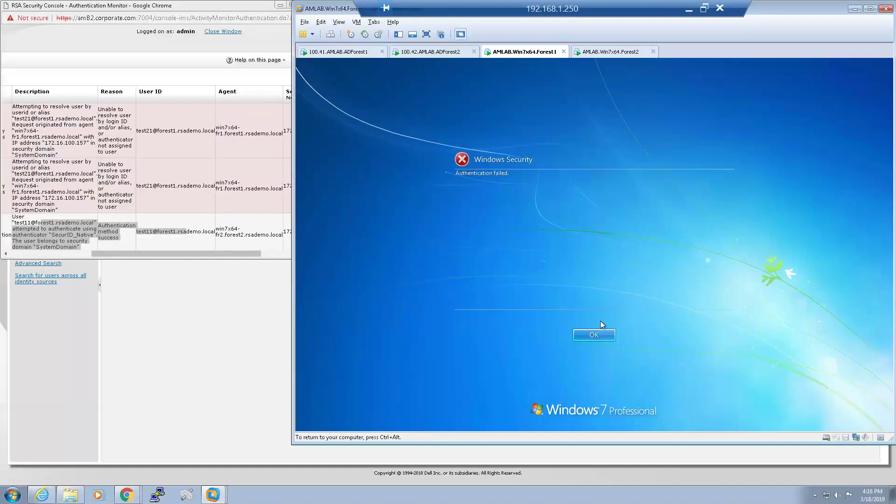
left_click(597, 333)
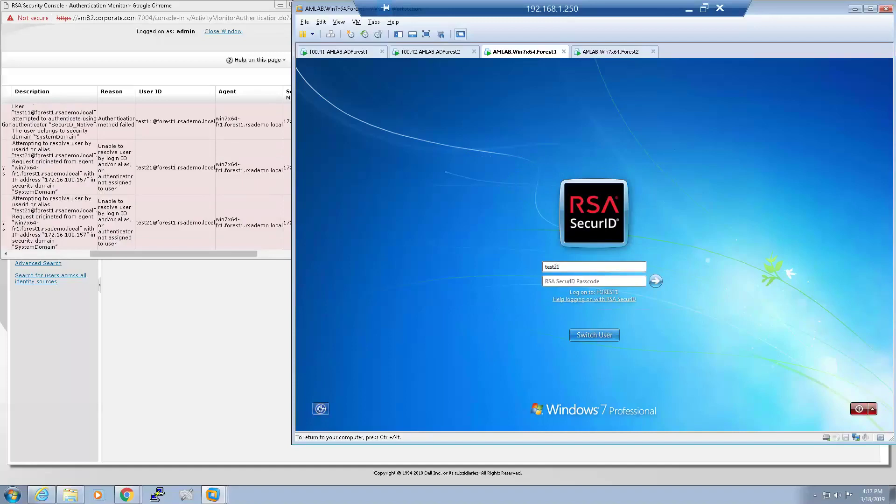
Replace the username with test12 and log on to the Forest1 VM with a SecurID passcode.
key("ctrl+a")
key("BackSpace")
type("test1********")
key("Return")
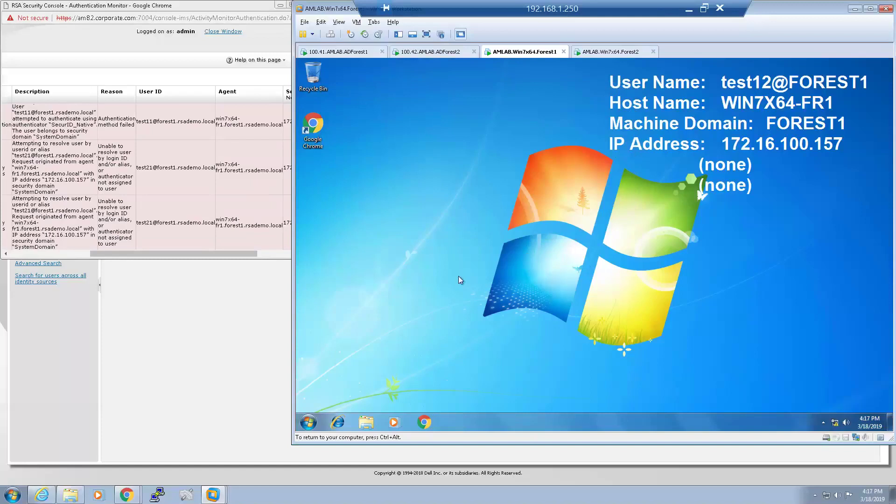
Switch to the Forest2 tab, then minimize VMware and File Explorer to show the lab slide.
left_click(602, 53)
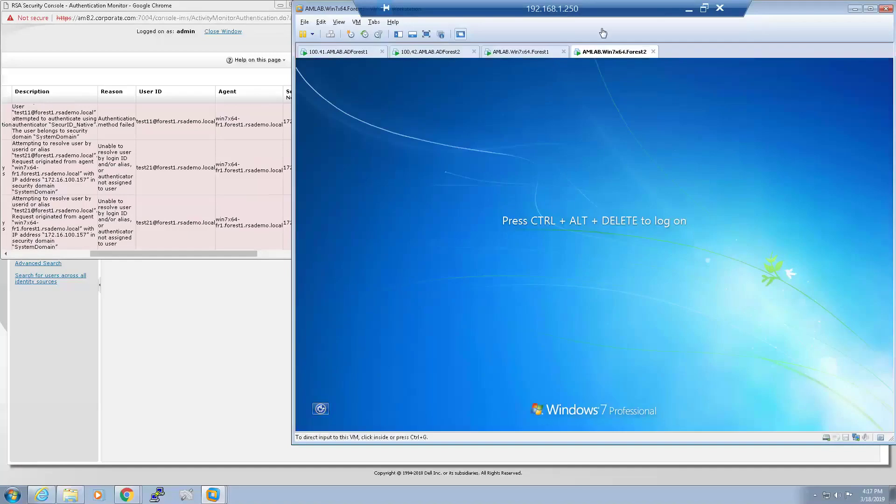
left_click(689, 16)
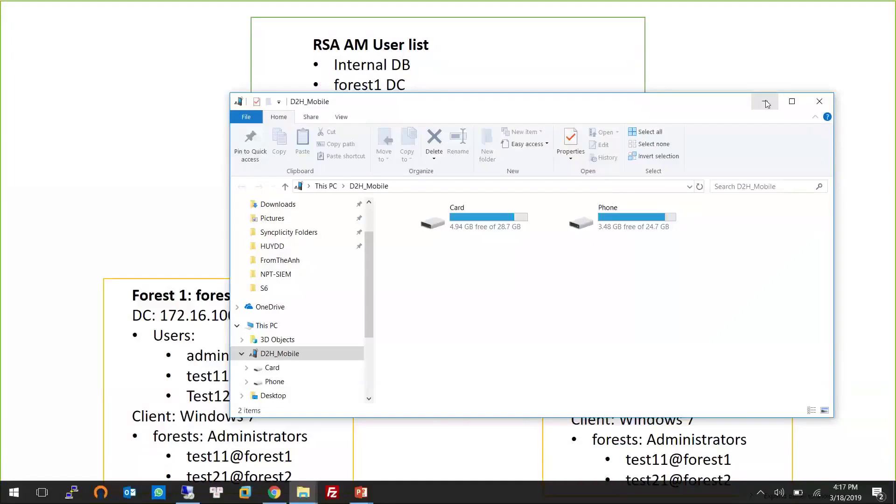
left_click(765, 100)
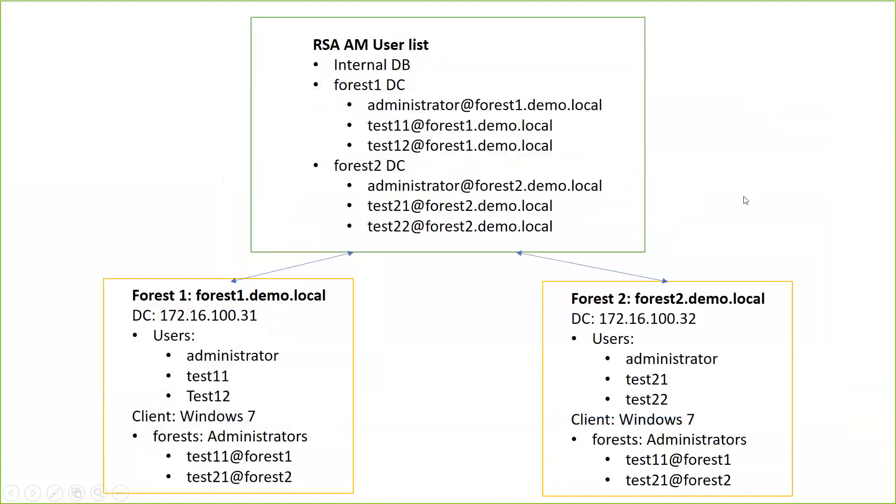